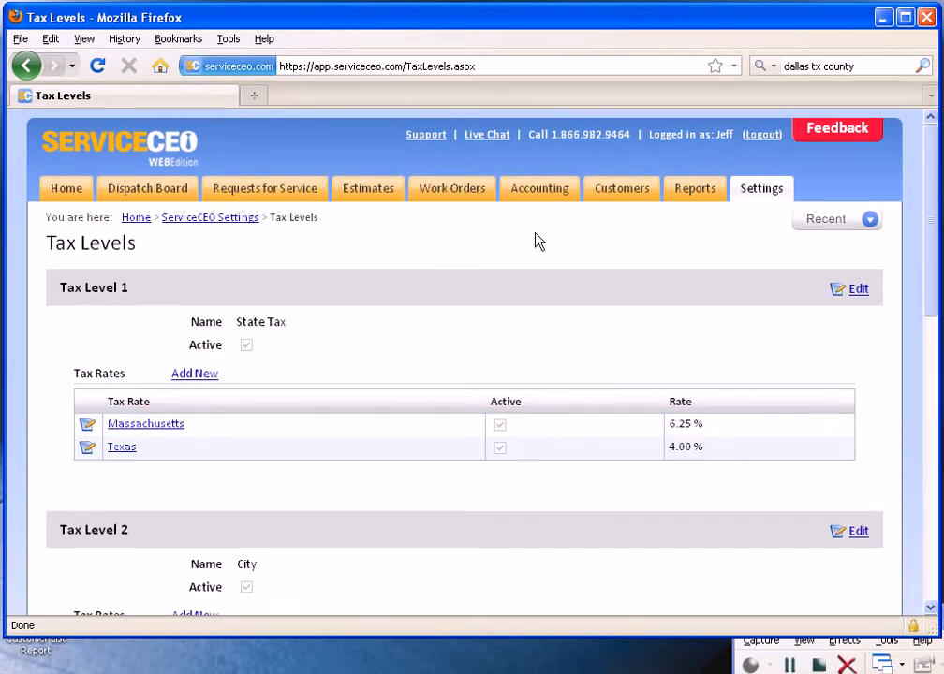
Step: Examine the five tax levels, including their names, active status and the tax rates listed under each
mouse_move(60, 287)
mouse_down()
mouse_move(125, 285)
mouse_move(60, 287)
mouse_up()
triple_click(132, 292)
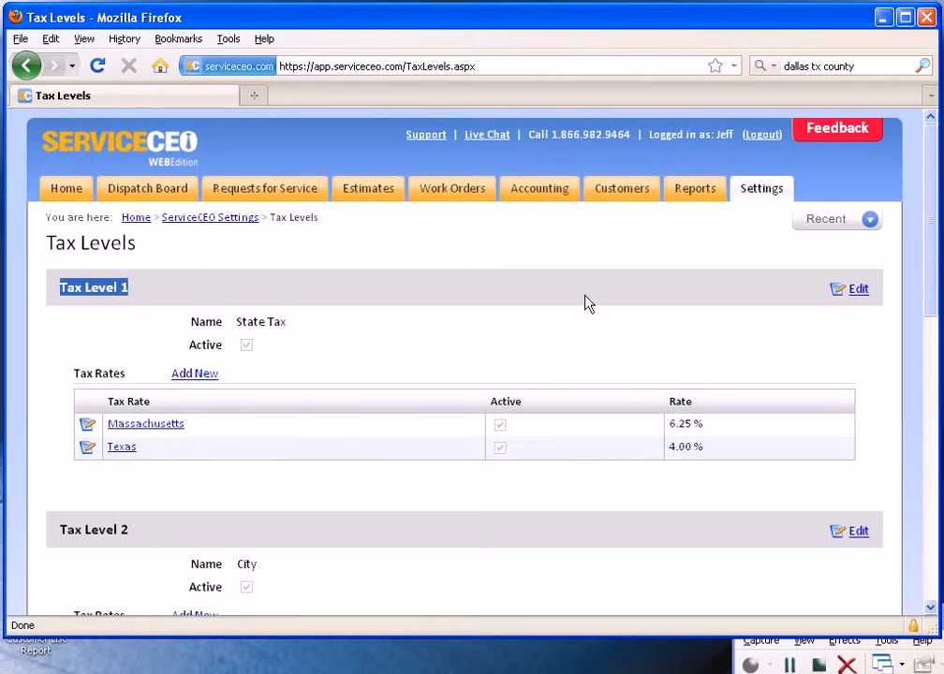
click(537, 286)
scroll(540, 285, down, 3)
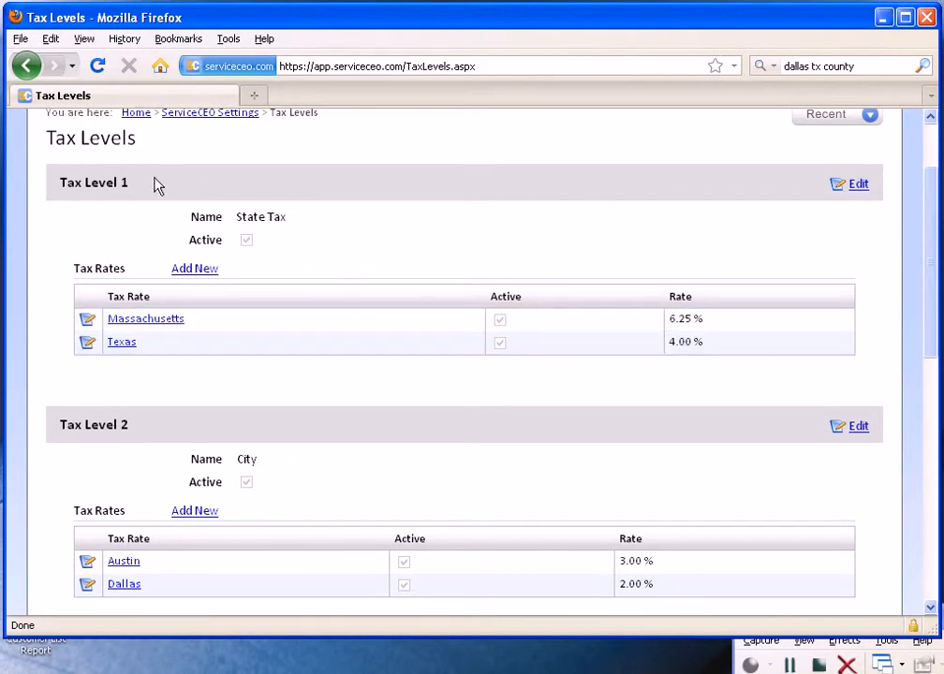
drag(284, 217, 235, 216)
click(270, 242)
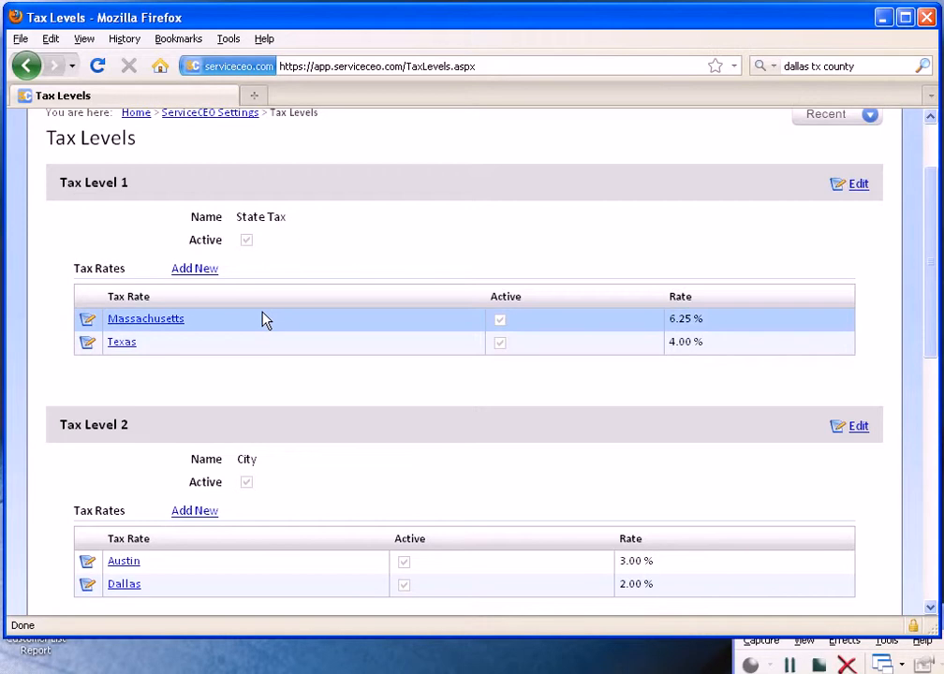
scroll(265, 343, down, 2)
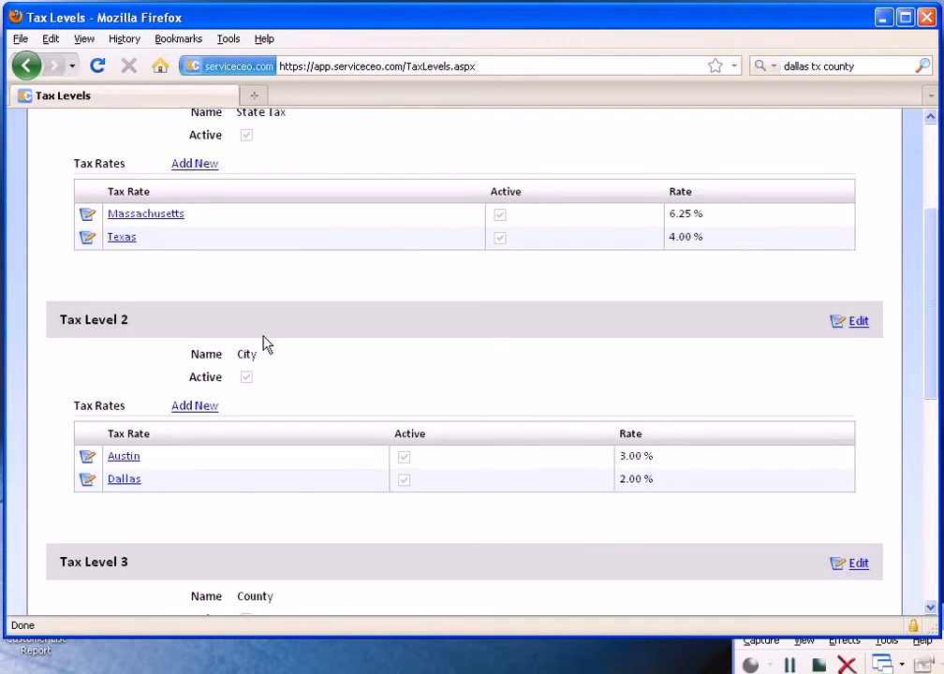
scroll(163, 319, down, 2)
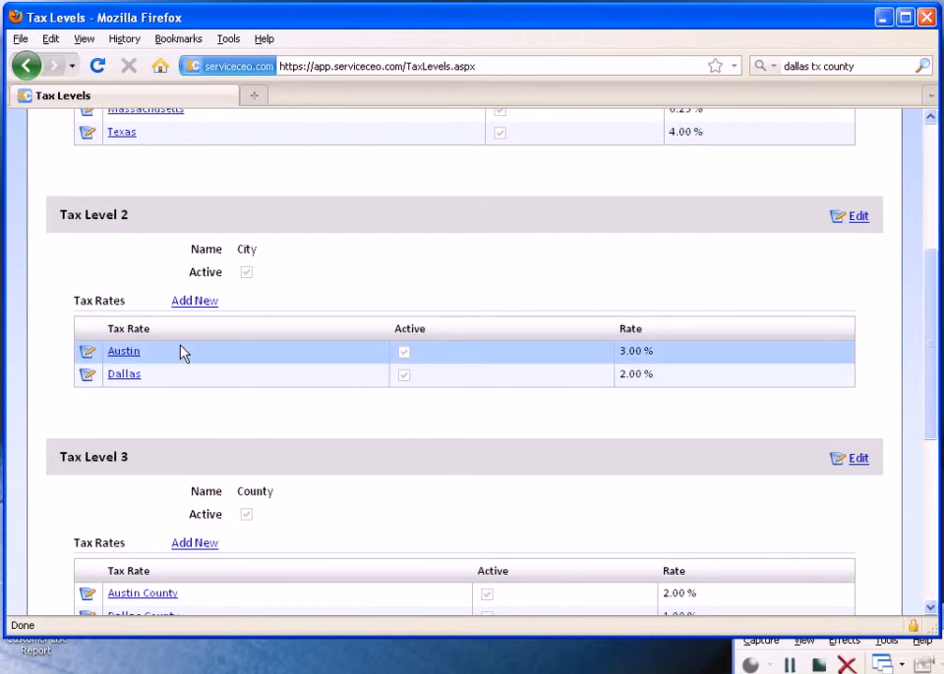
scroll(184, 353, down, 2)
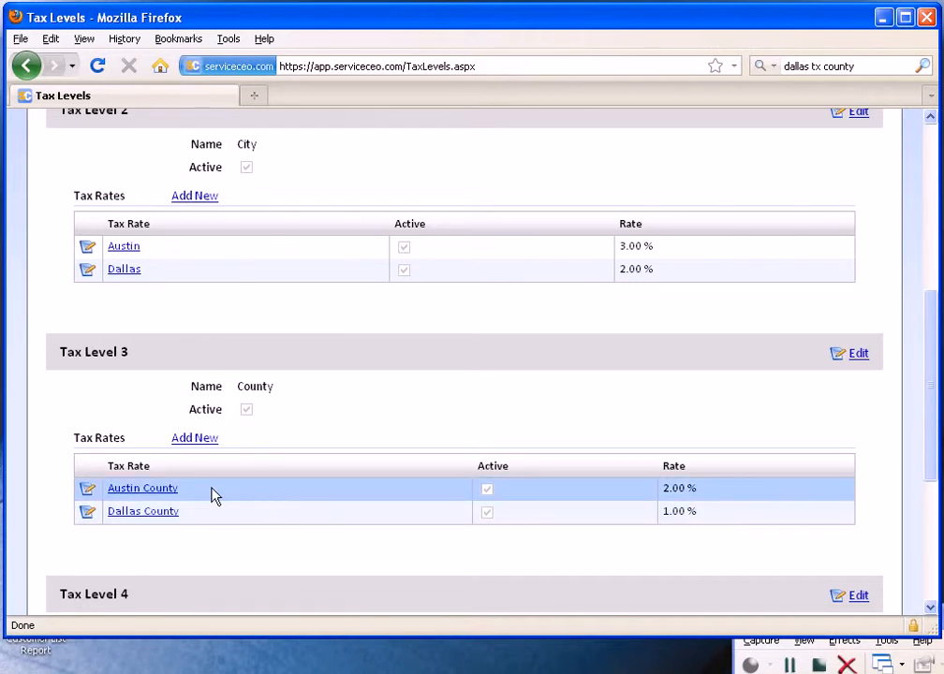
scroll(215, 497, down, 5)
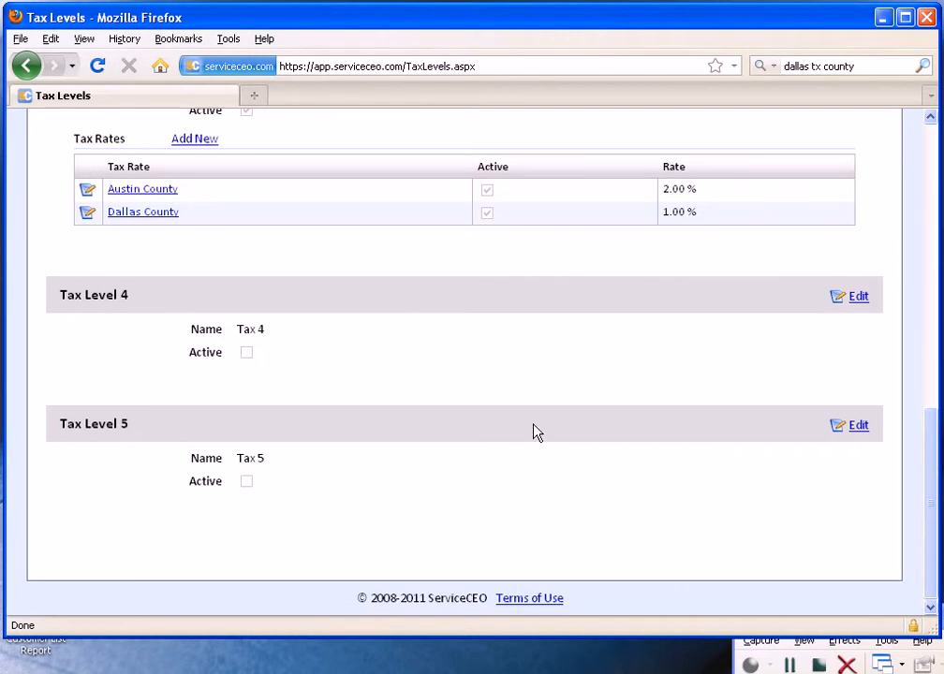
Step: Rename Tax Level 1 to "State Tax Rates", save it and return to the tax levels list
scroll(525, 429, up, 2)
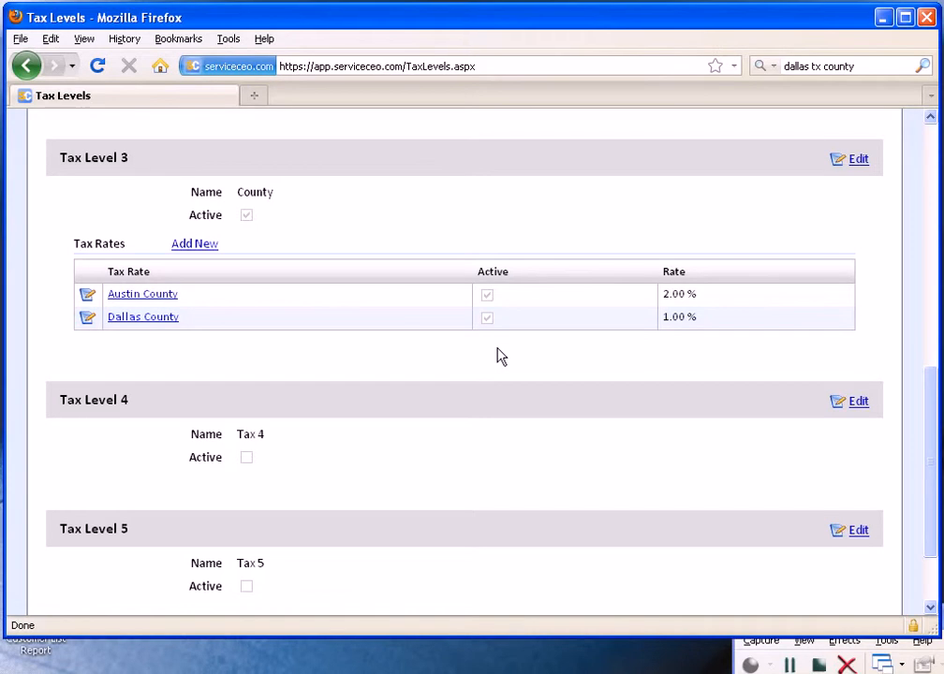
scroll(506, 364, up, 7)
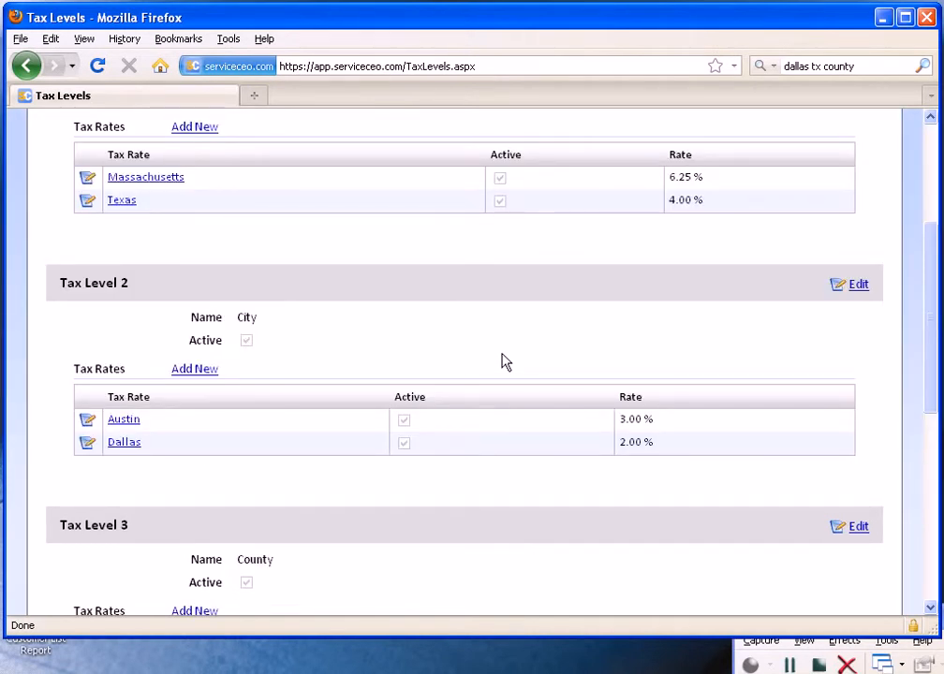
scroll(513, 357, up, 2)
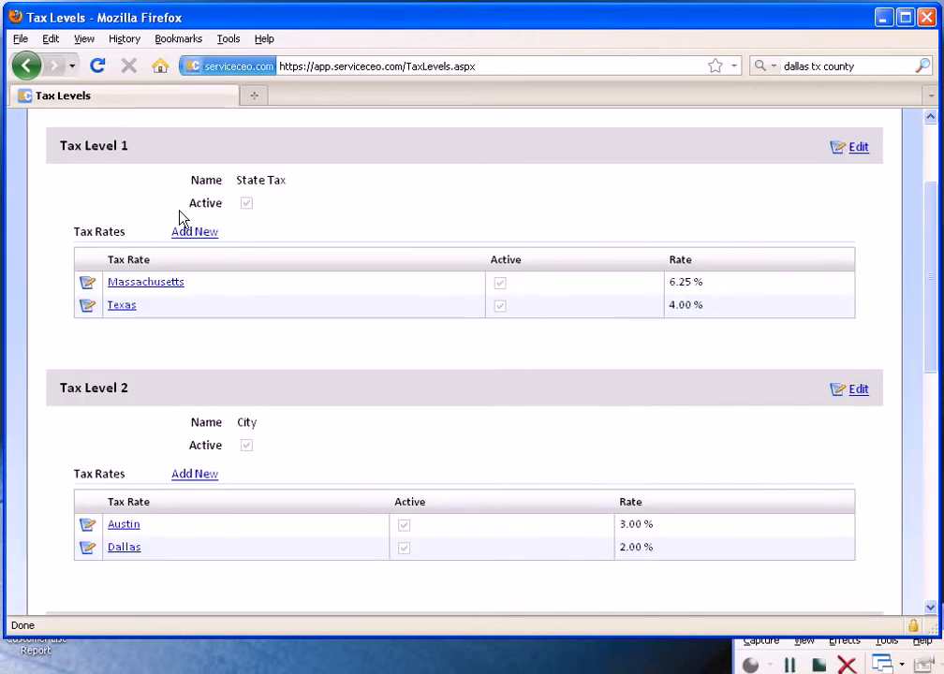
click(846, 150)
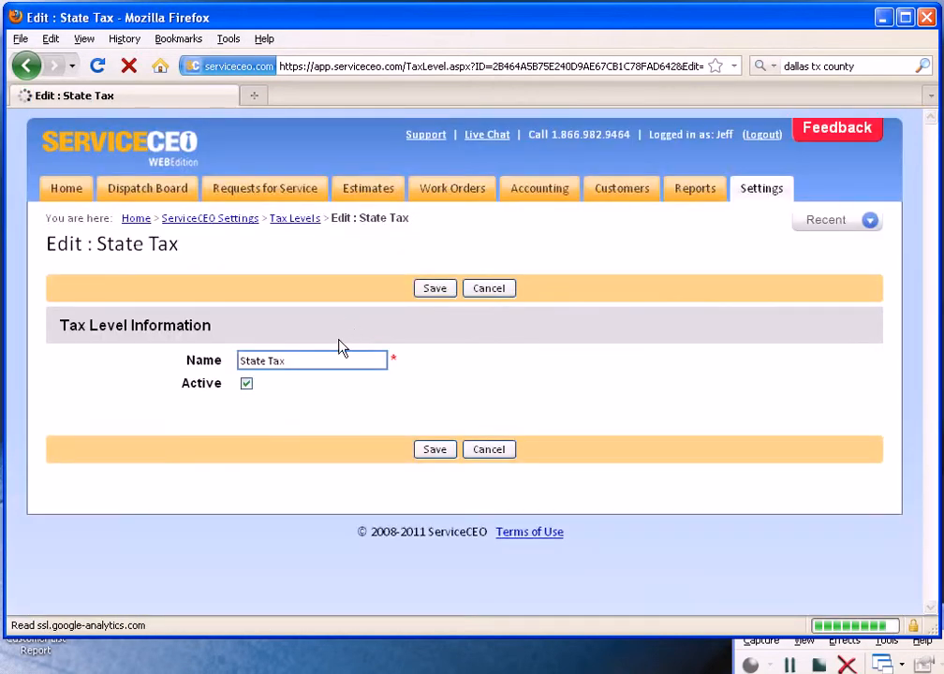
click(334, 360)
text(R)
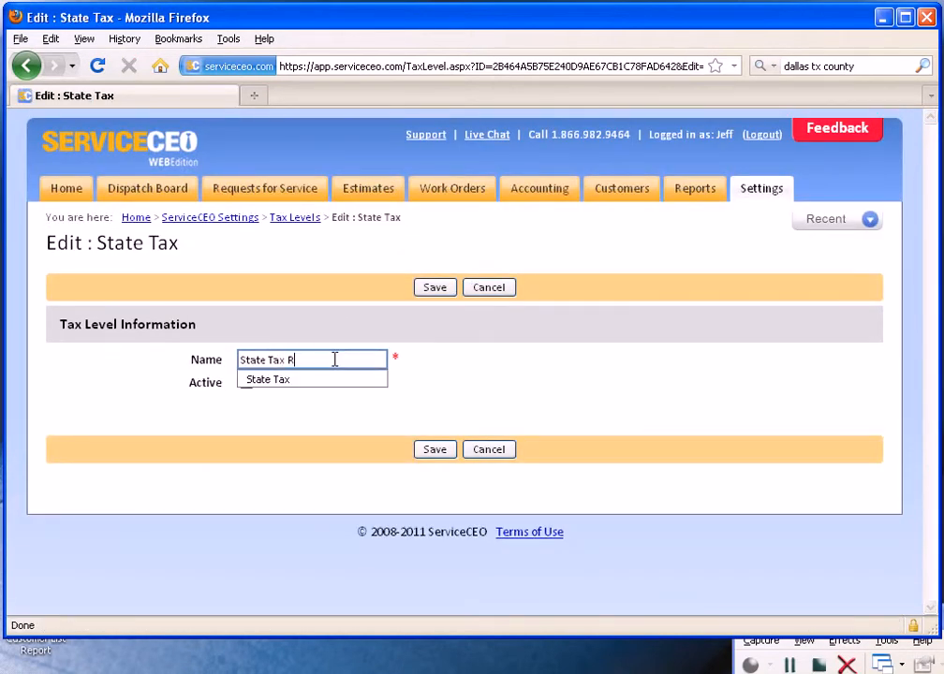
text(ates)
click(441, 293)
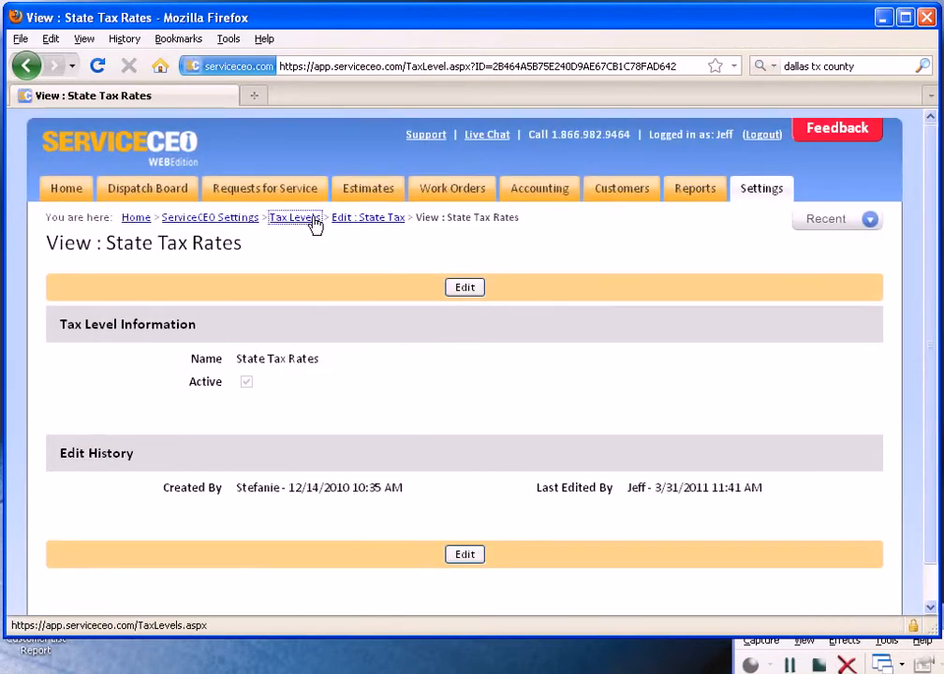
click(312, 218)
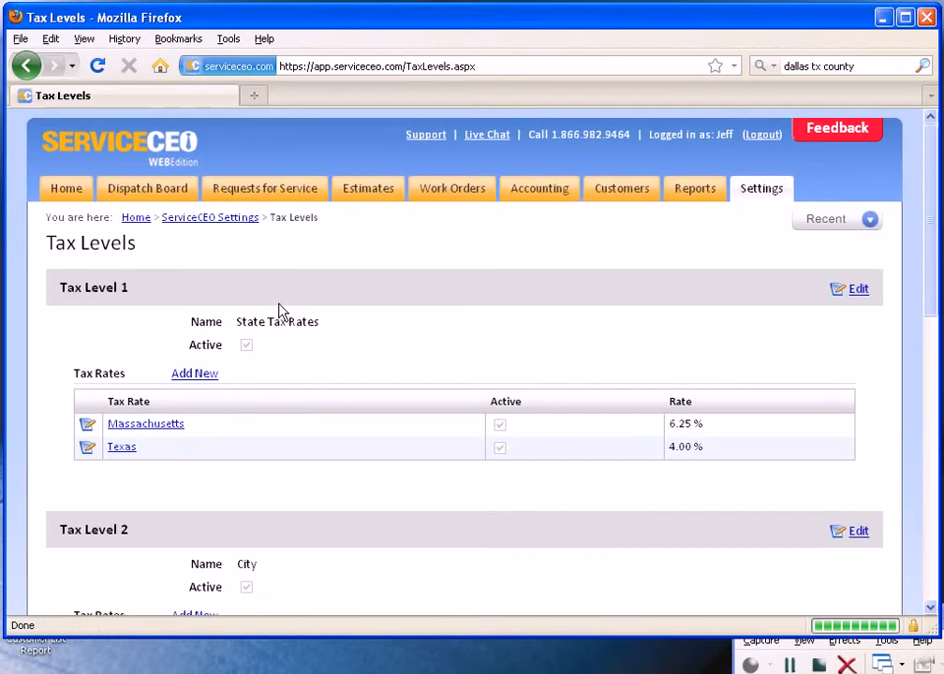
scroll(317, 351, down, 2)
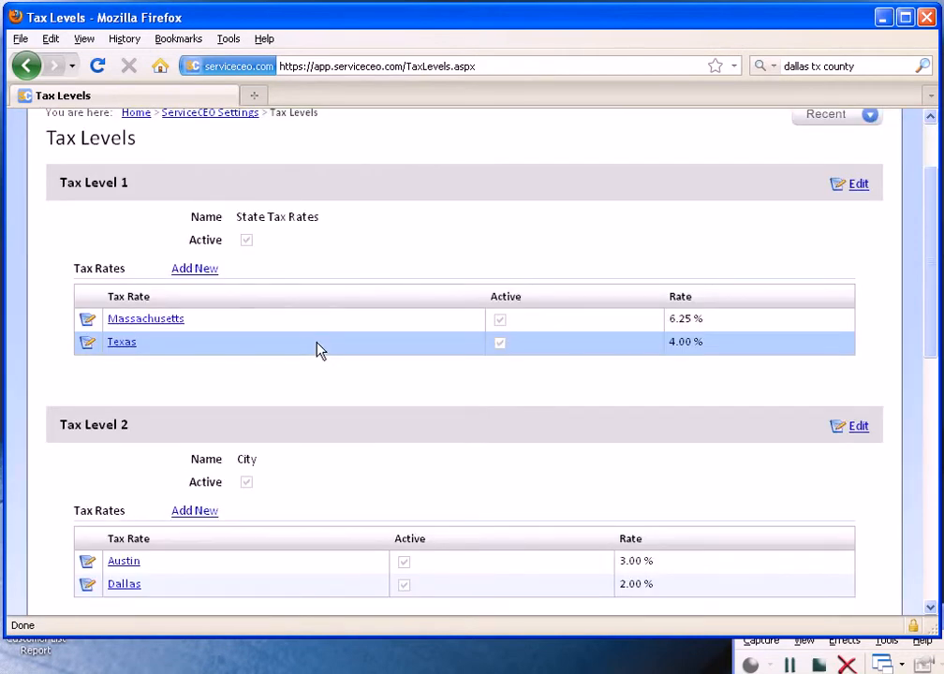
scroll(316, 351, down, 8)
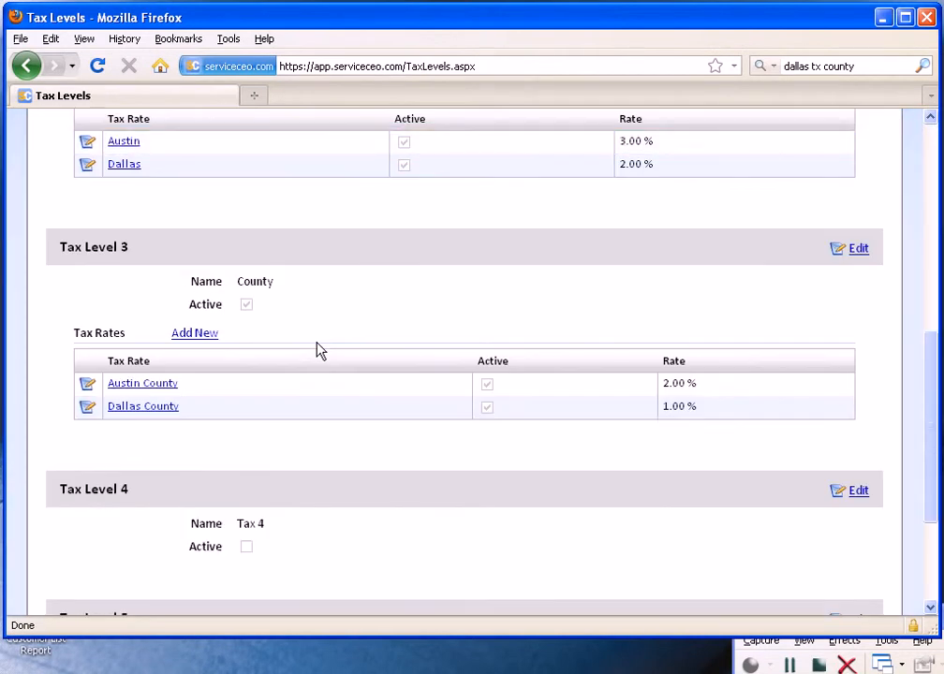
click(854, 249)
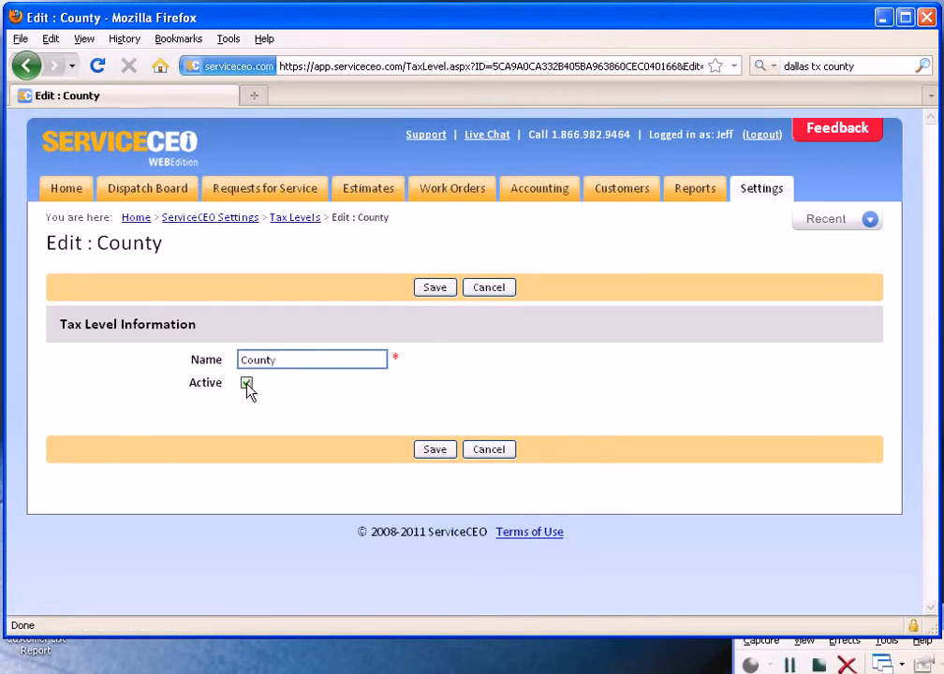
click(26, 65)
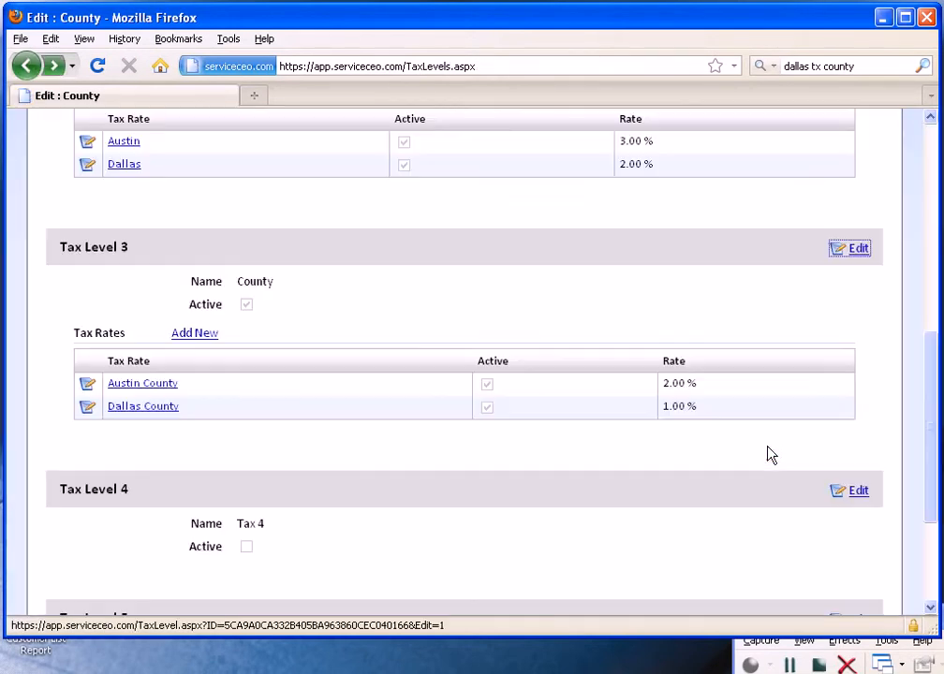
Step: Make Tax Level 4 active, save it and check it in the tax levels list
click(846, 490)
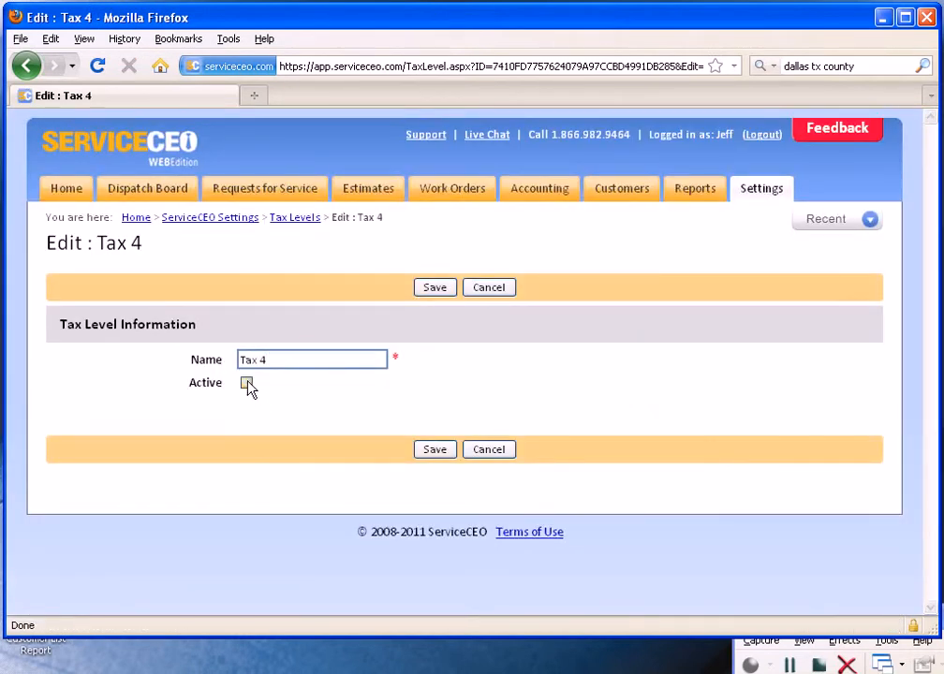
click(246, 383)
click(436, 287)
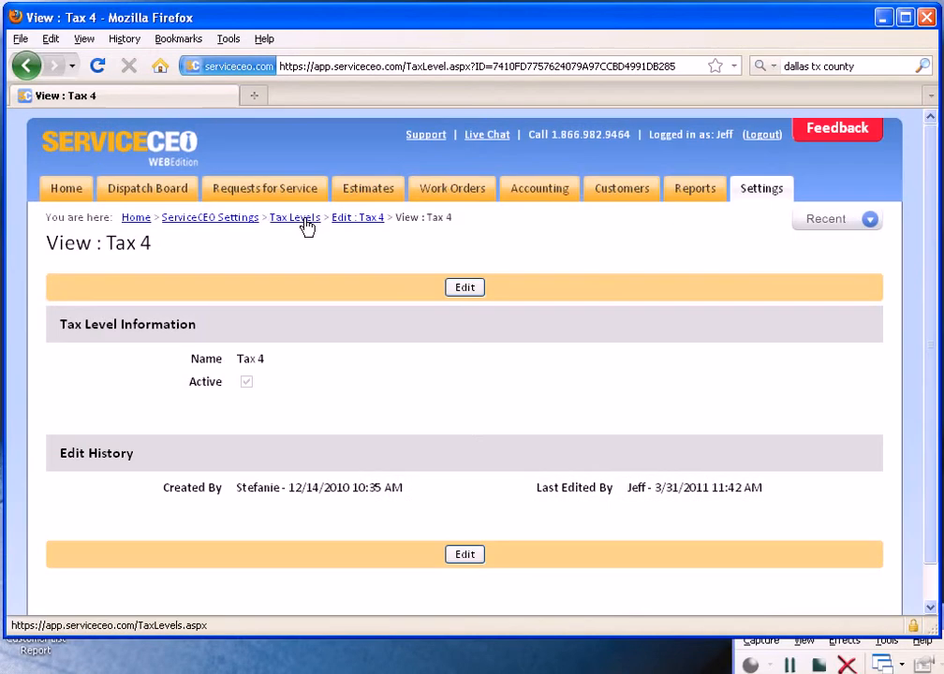
click(304, 221)
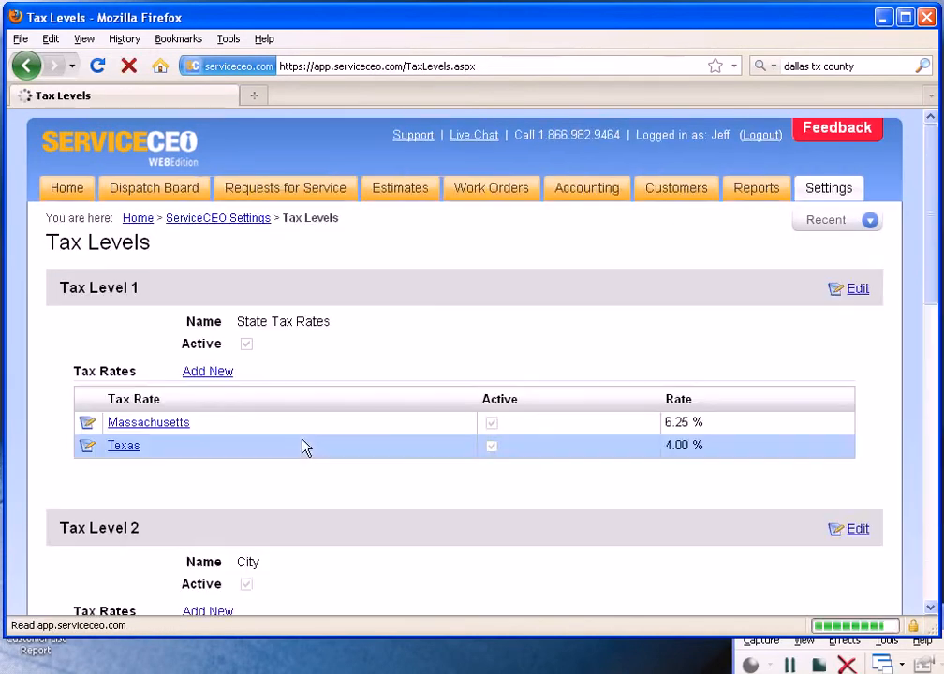
scroll(306, 447, down, 8)
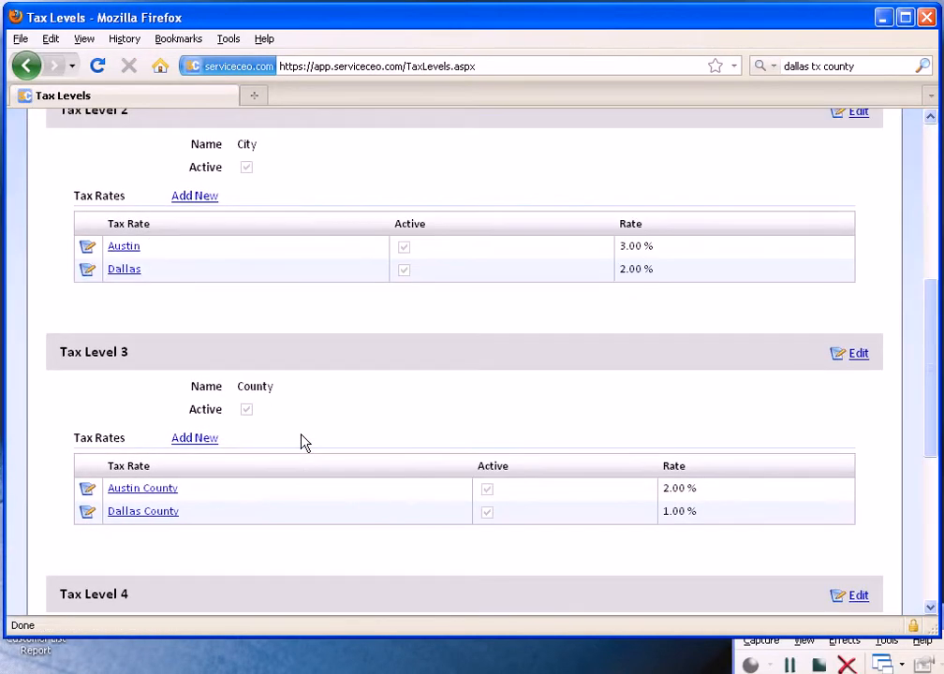
scroll(177, 601, down, 2)
Step: Add a New York tax rate of 8% to Tax Level 1, save it and return to the tax levels list
scroll(246, 553, up, 7)
scroll(246, 553, up, 2)
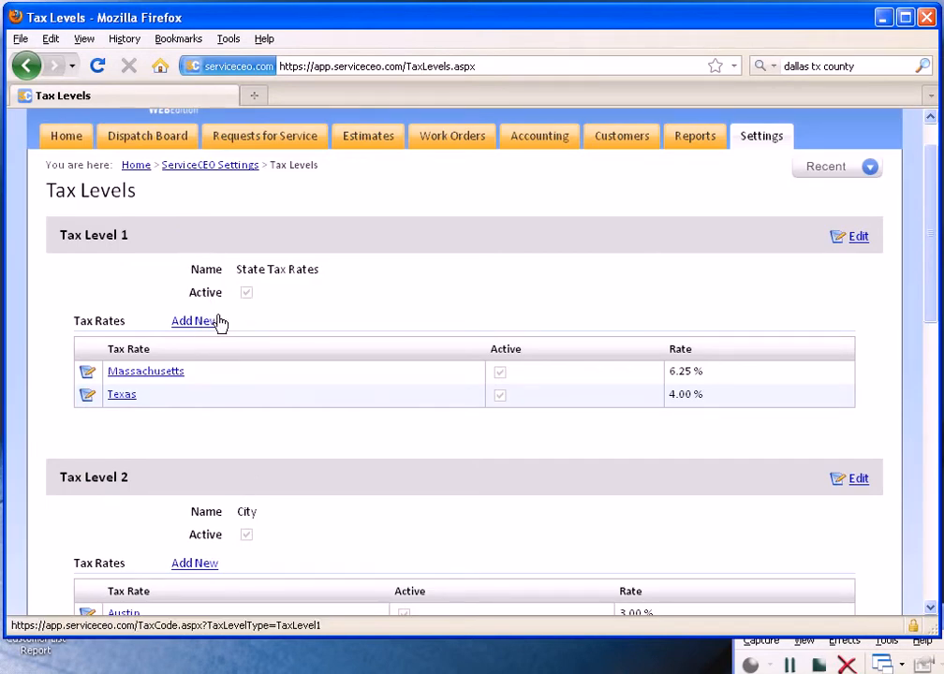
right_click(208, 322)
click(206, 321)
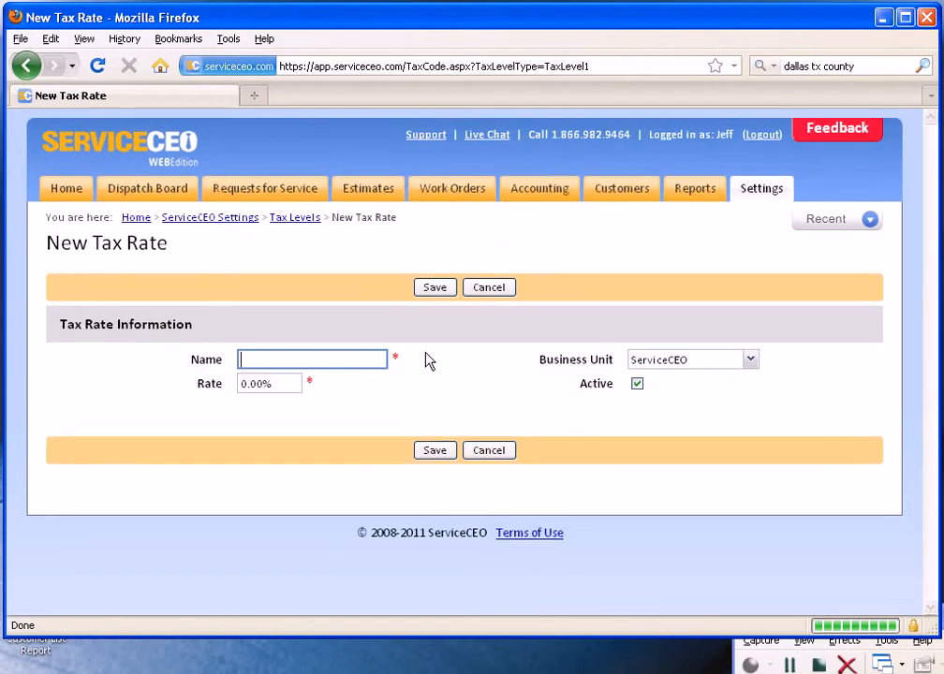
text(New York)
key(Tab)
key(Tab)
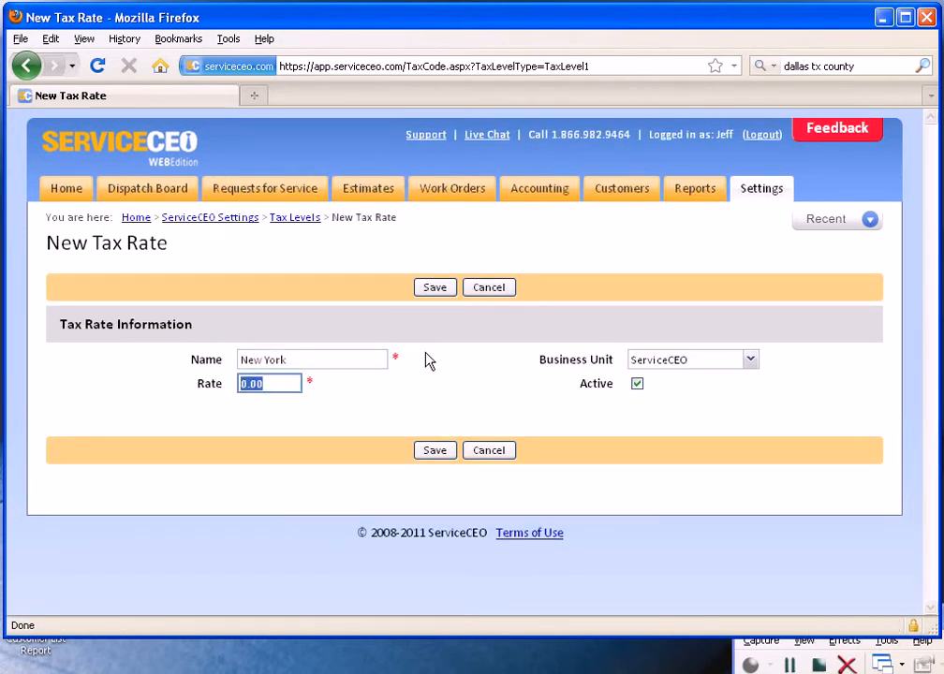
text(8)
click(446, 287)
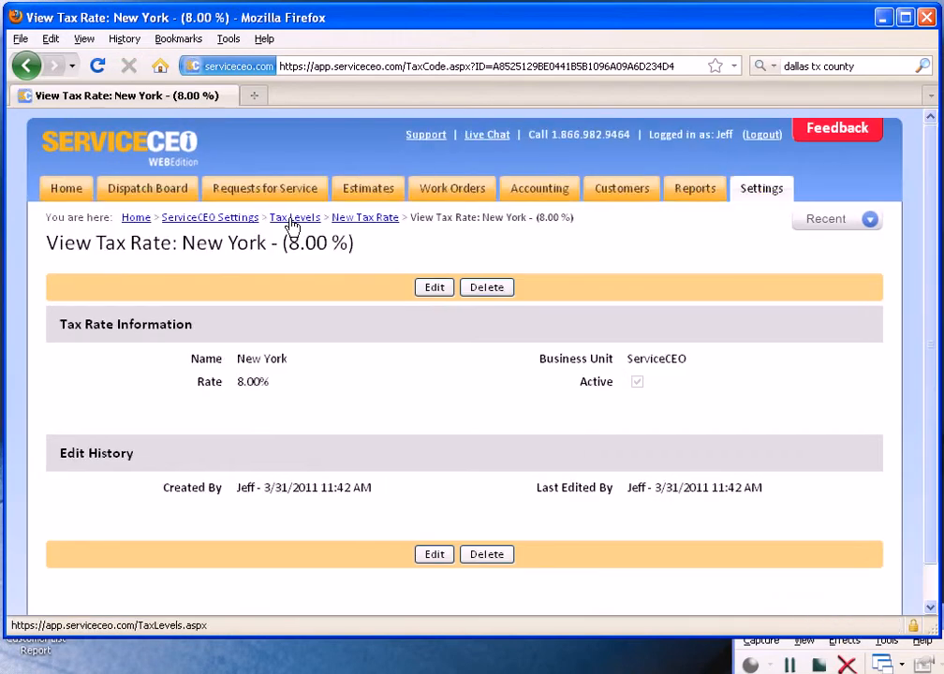
click(292, 219)
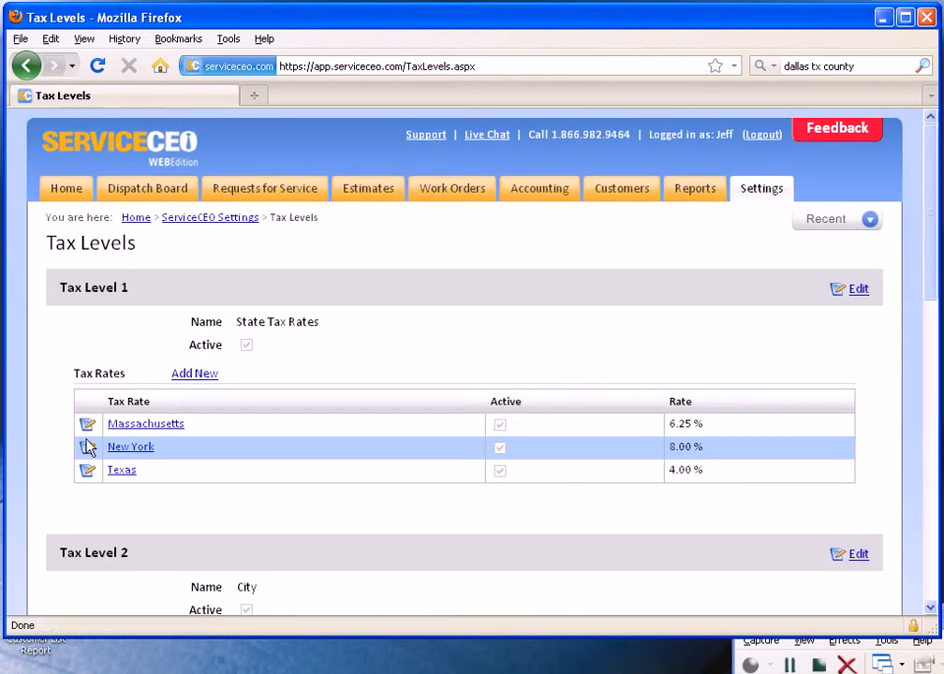
Step: Set the Massachusetts tax rate to 7% and save the change
click(87, 428)
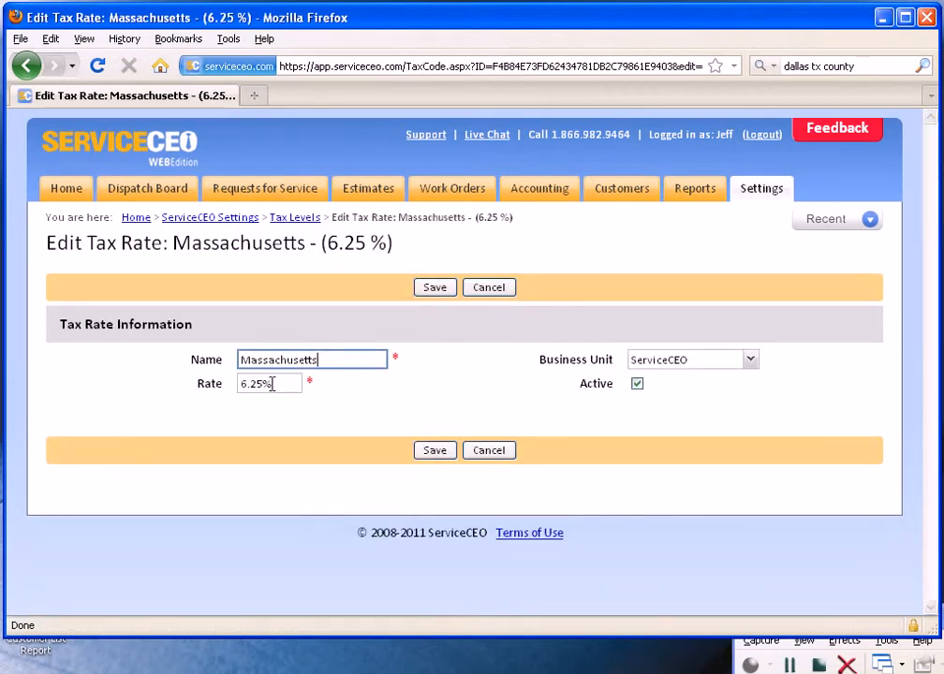
click(291, 384)
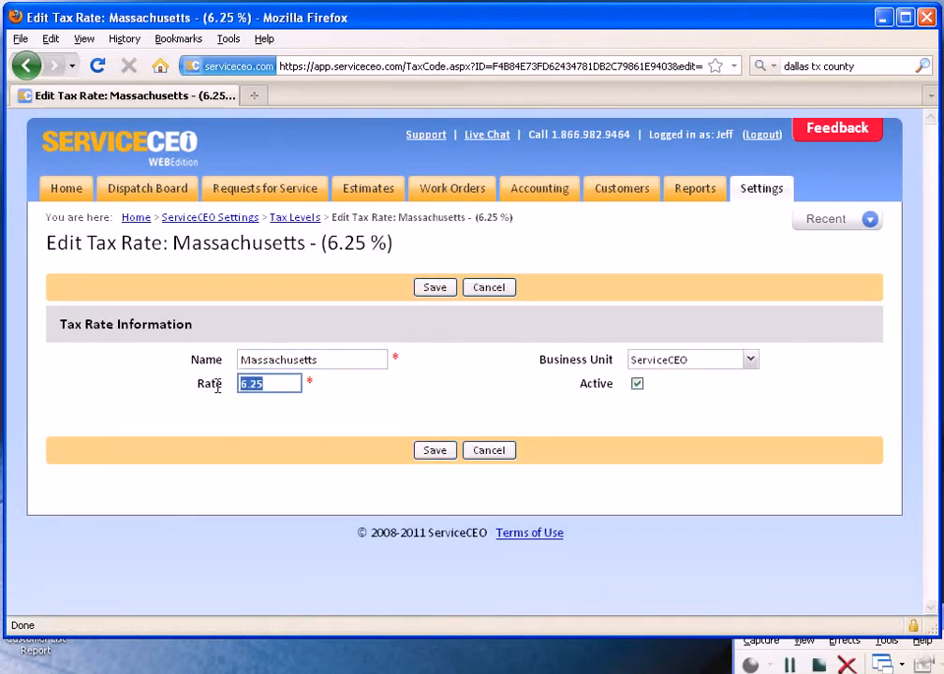
text(7)
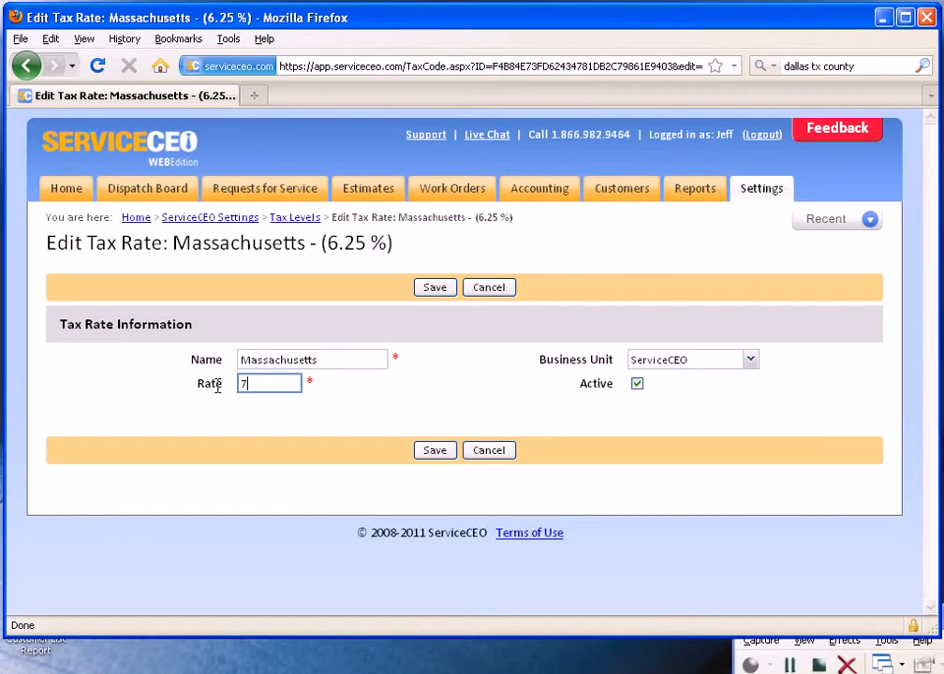
click(435, 451)
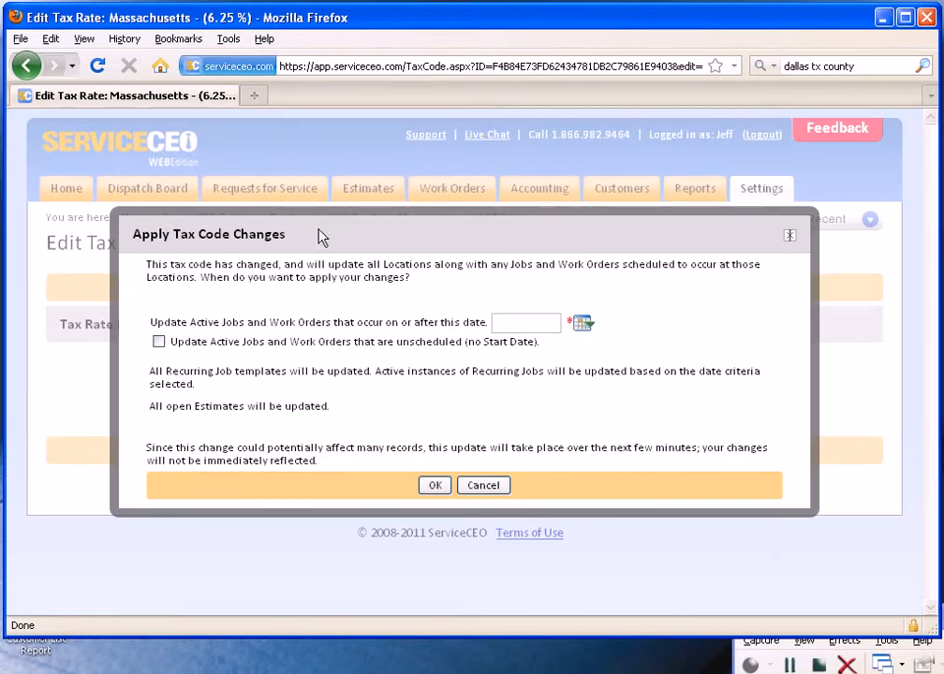
Step: Apply the tax code change to active jobs and work orders on or after 6/1/2011, including unscheduled ones
click(541, 325)
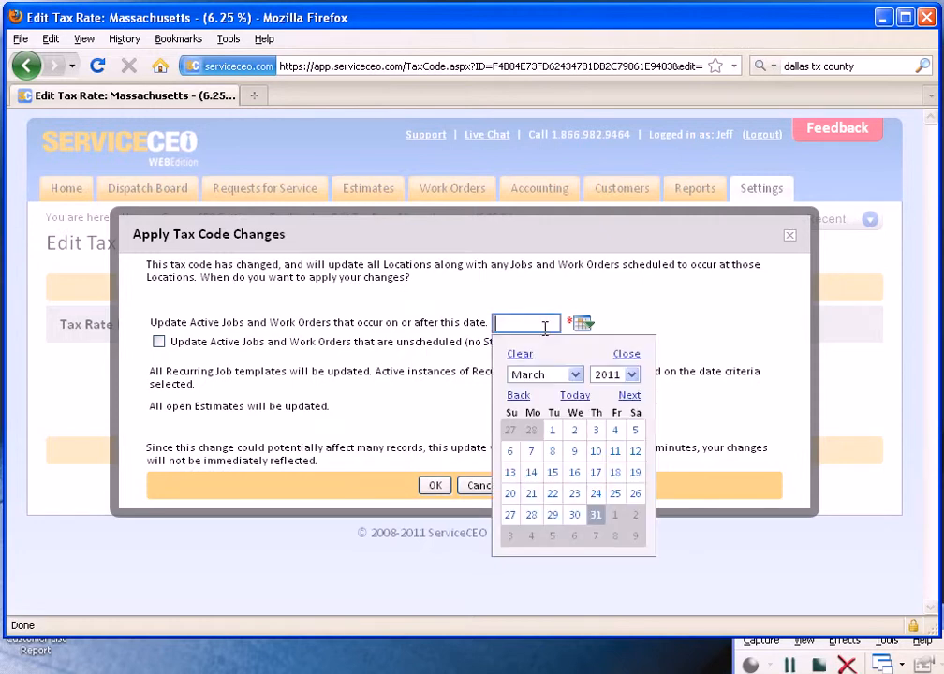
click(630, 397)
click(630, 397)
click(630, 397)
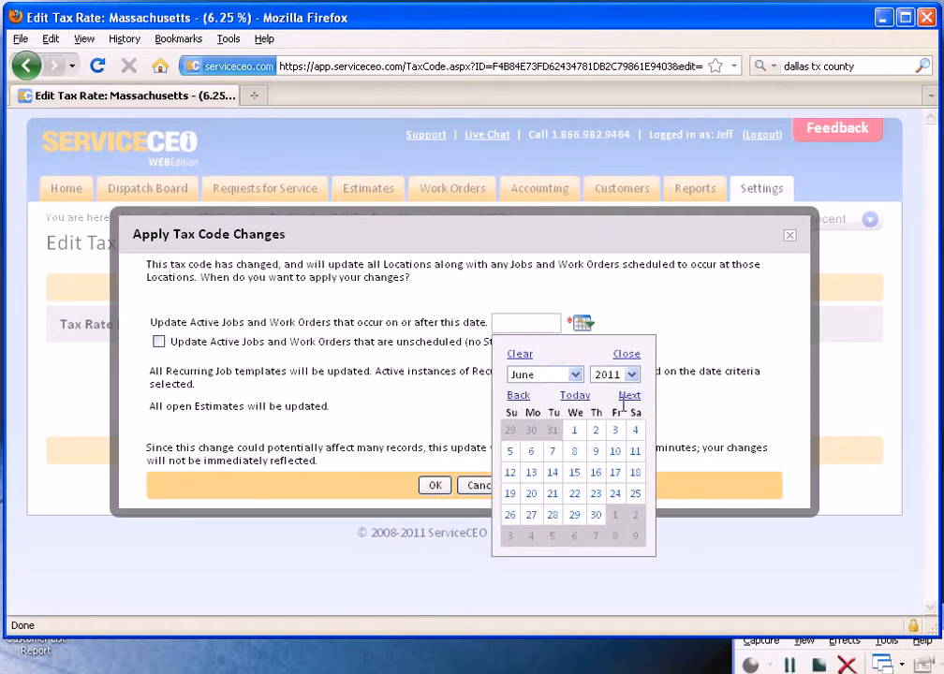
click(575, 430)
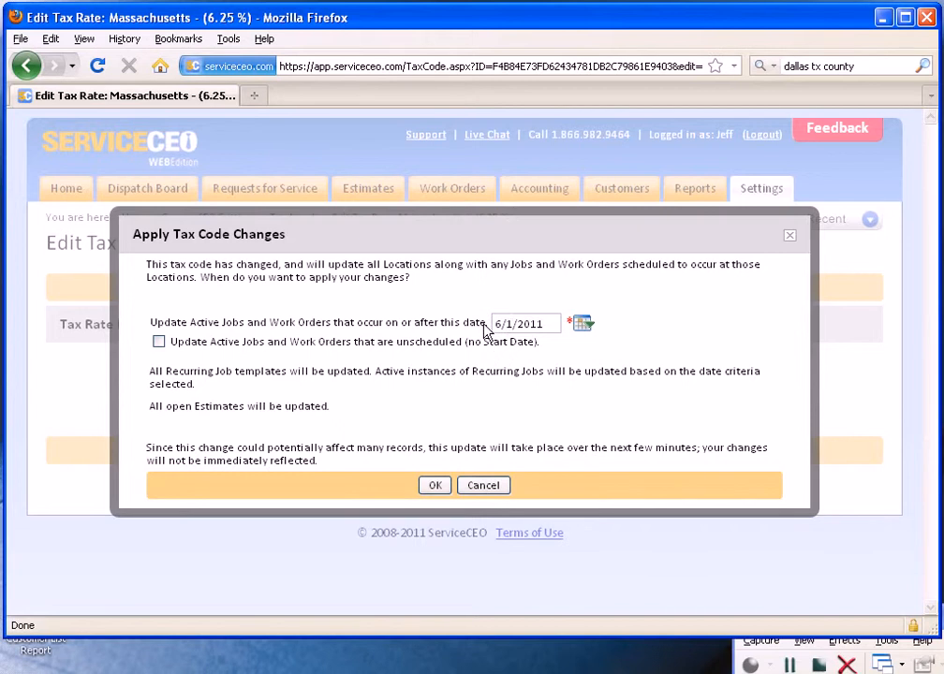
click(159, 342)
click(434, 485)
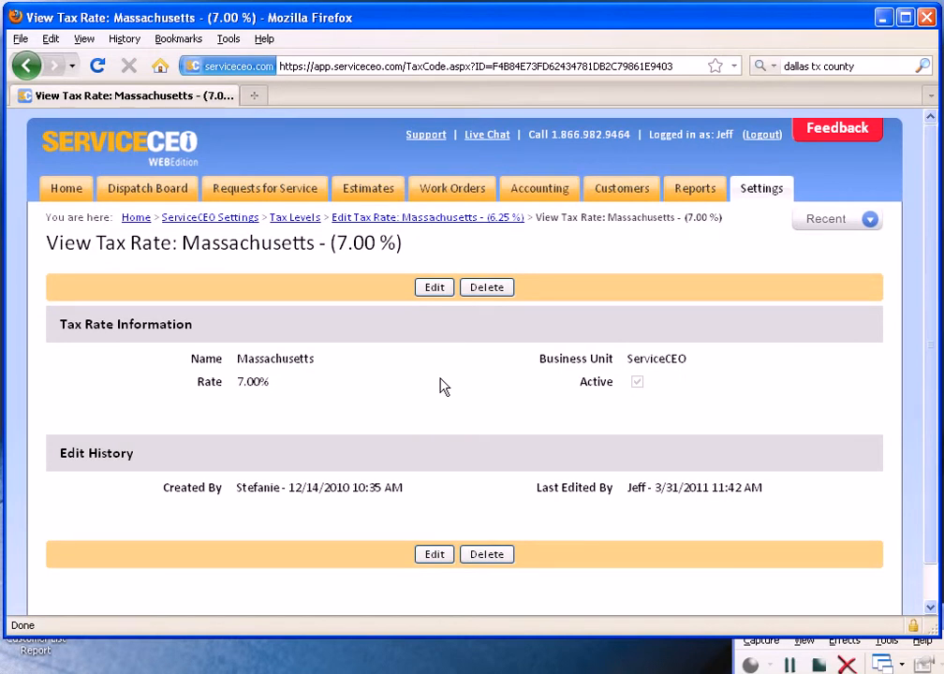
Step: Start a new customer record and locate its State Tax Rates, City, County and Tax 4 fields
click(619, 196)
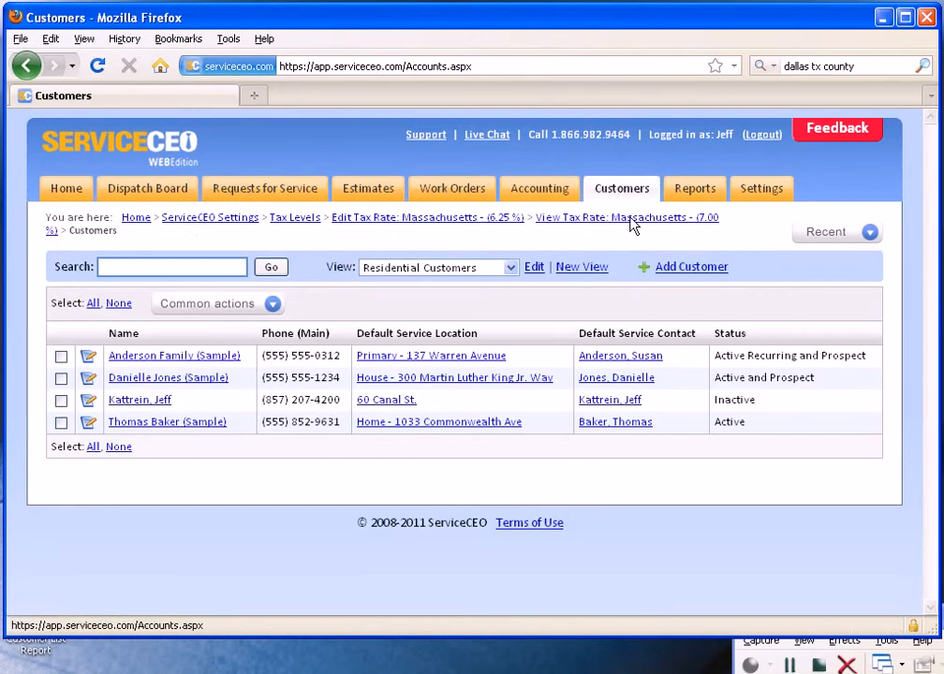
click(678, 275)
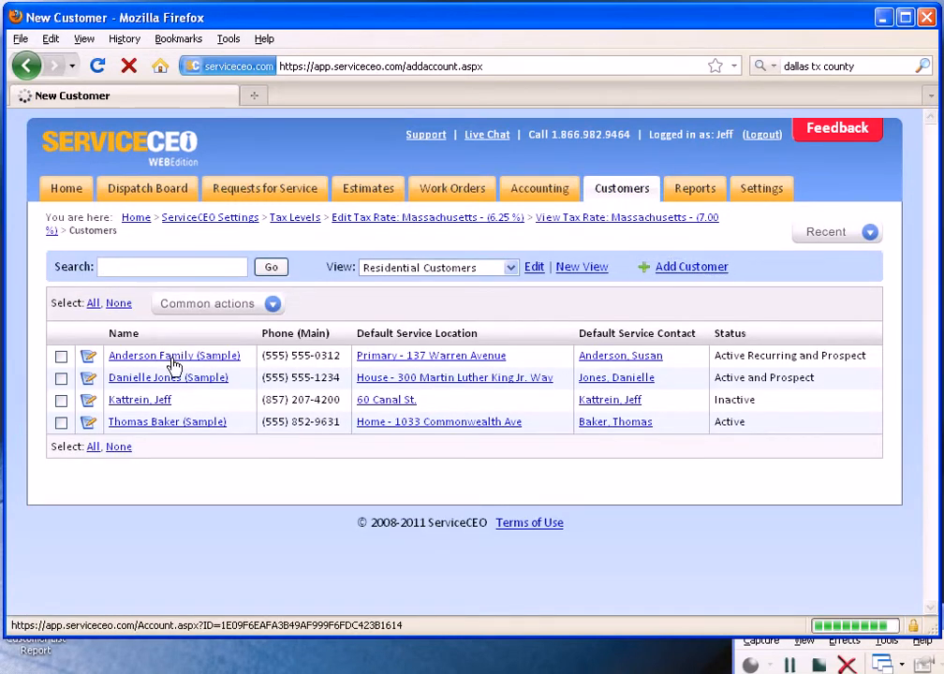
scroll(176, 366, down, 5)
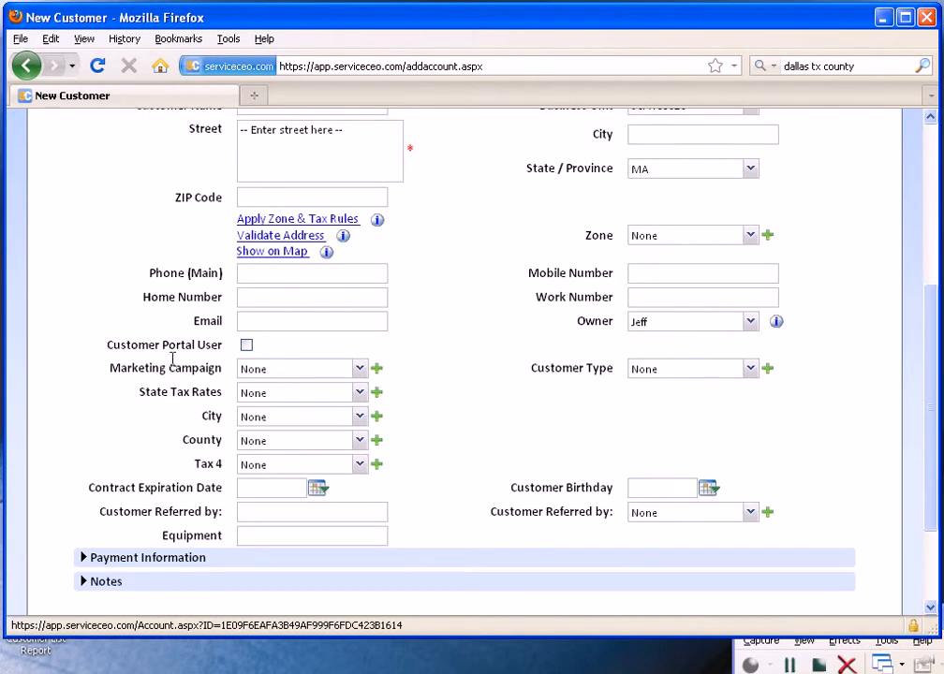
triple_click(218, 397)
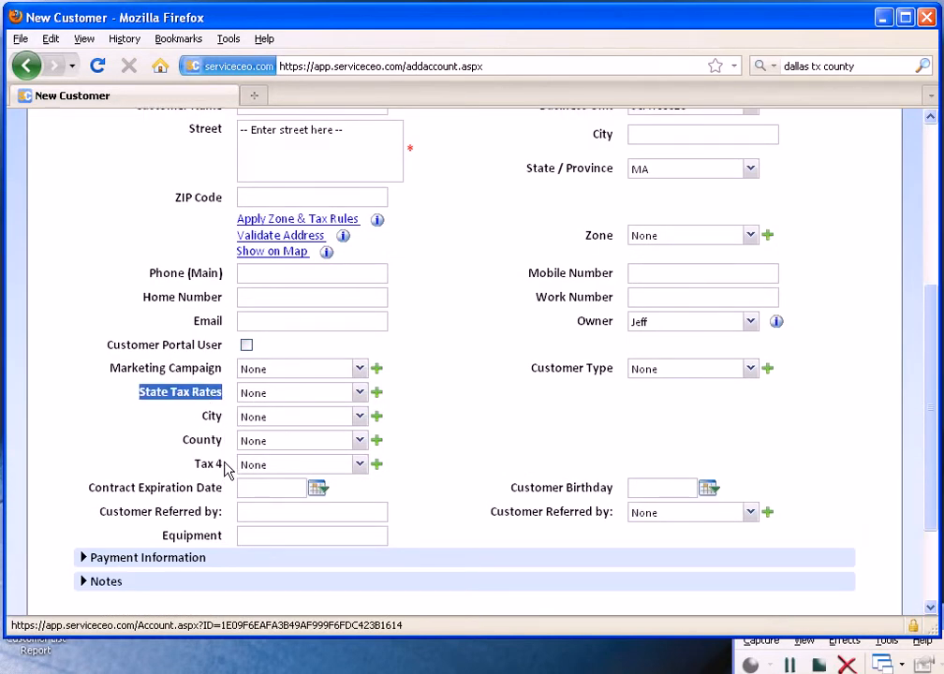
Step: Check which rates the new customer form offers for State Tax Rates, City, County and Tax 4
click(259, 395)
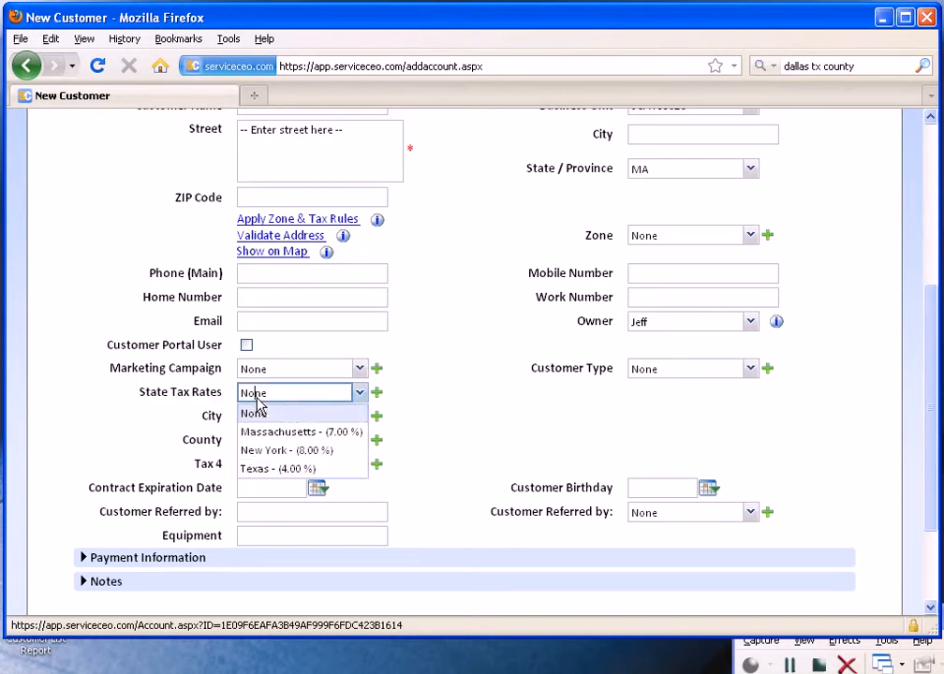
click(258, 412)
click(258, 419)
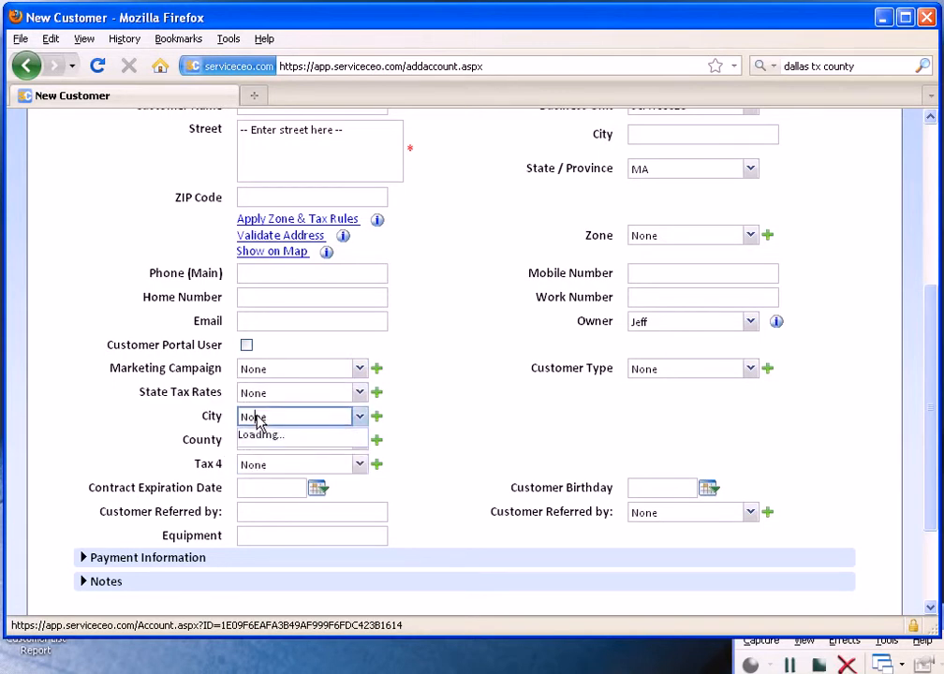
click(261, 437)
click(262, 444)
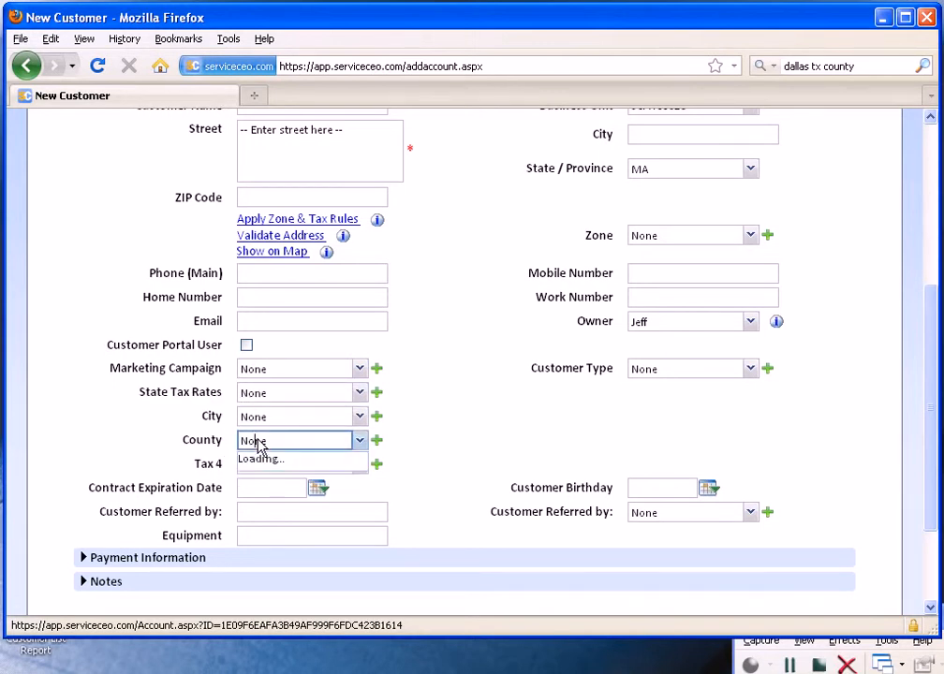
click(265, 459)
click(266, 462)
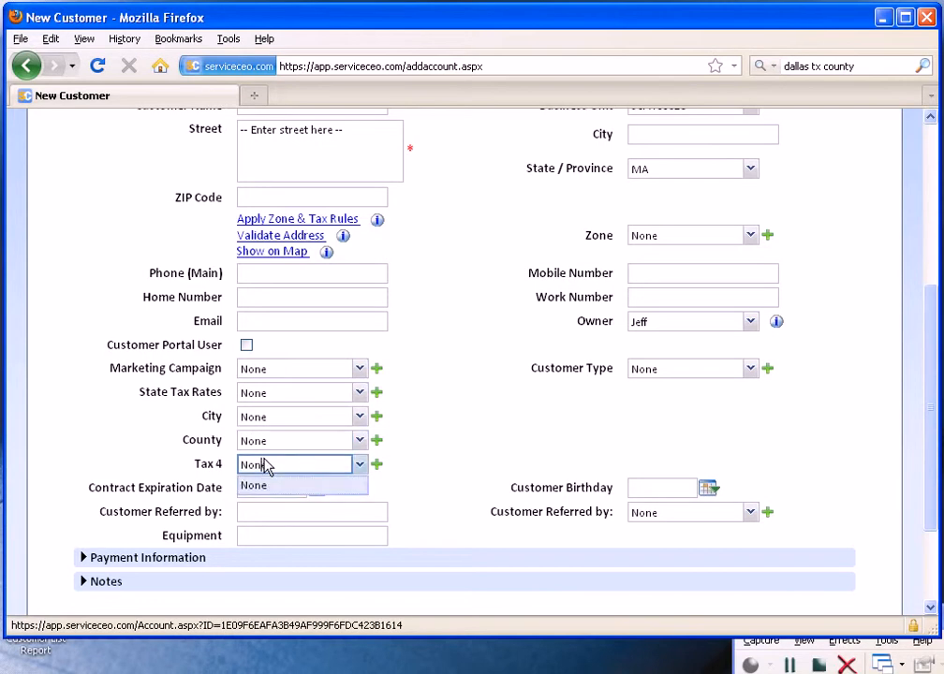
click(265, 467)
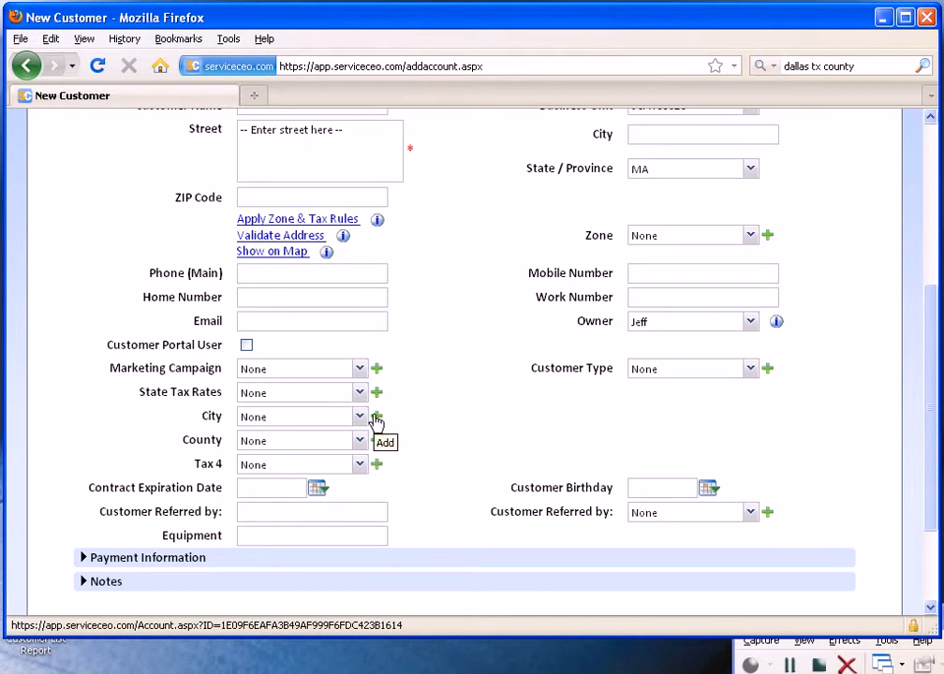
Step: Add a San Antonio city tax rate of 1.5% from the new customer form and save it
click(375, 417)
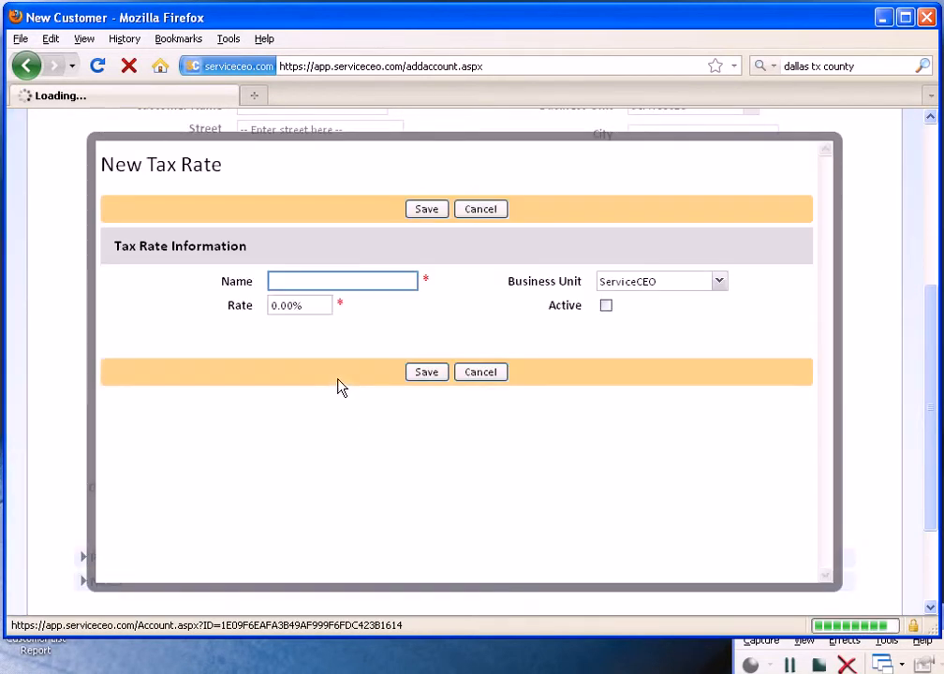
text(San)
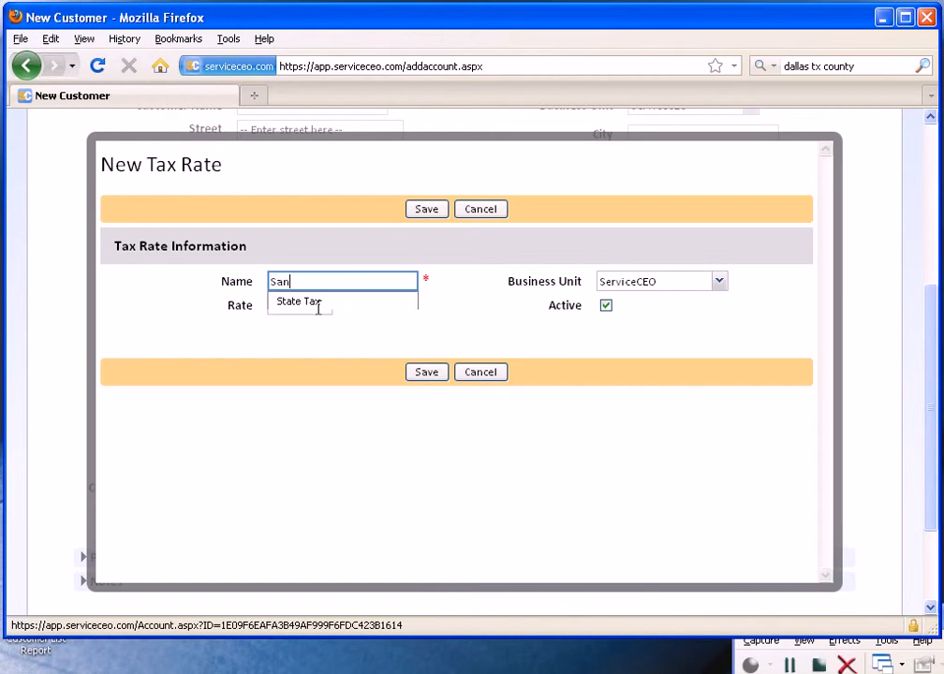
text( Antonio)
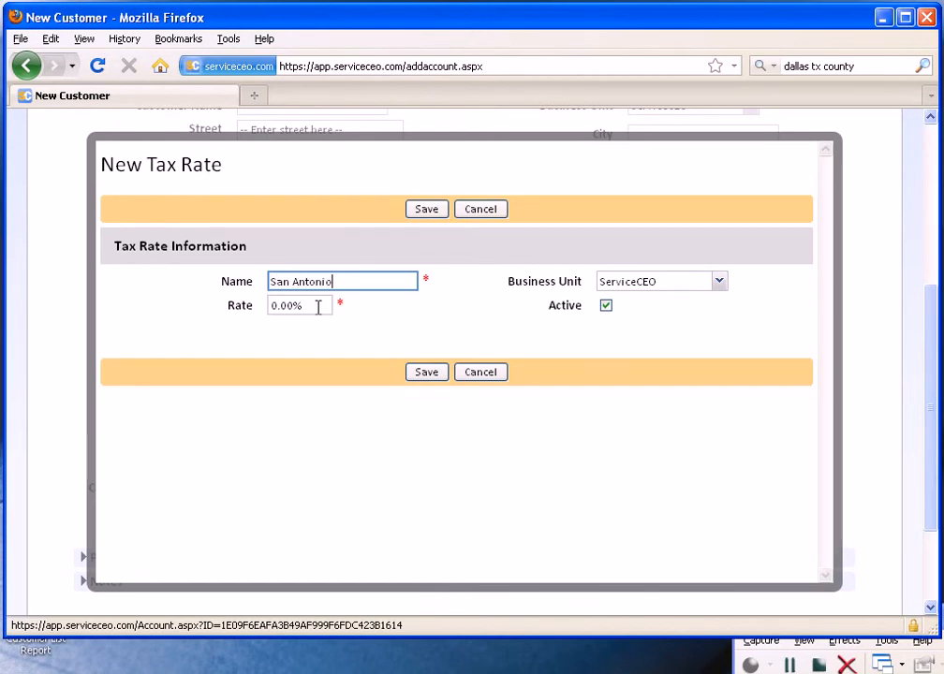
key(Tab)
click(318, 307)
text(1.5)
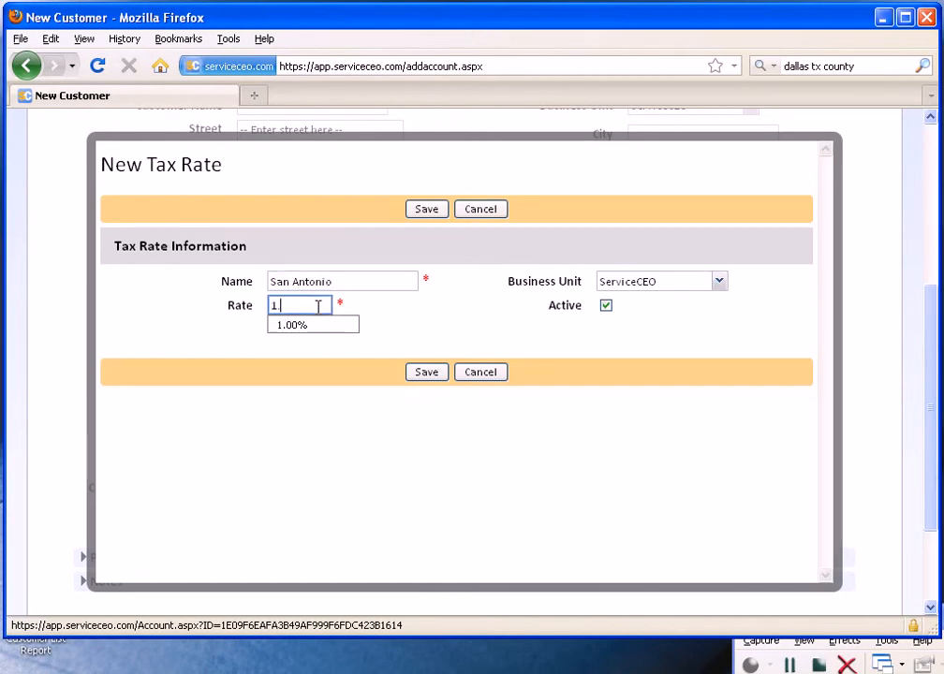
click(440, 214)
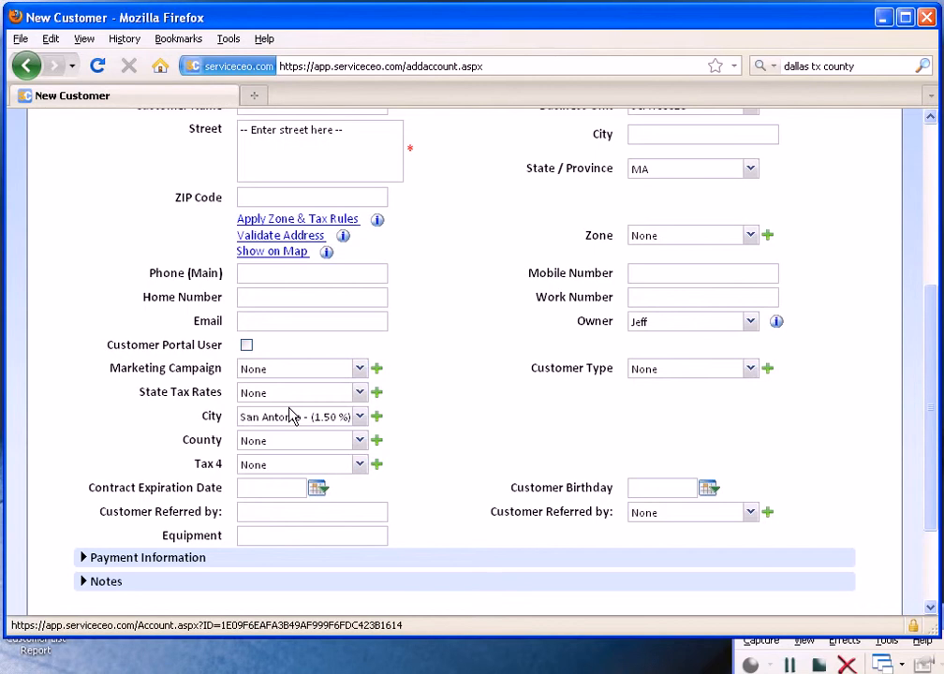
Step: Leave the new customer form and open the Primary location of the first sample customer for editing
scroll(404, 428, up, 6)
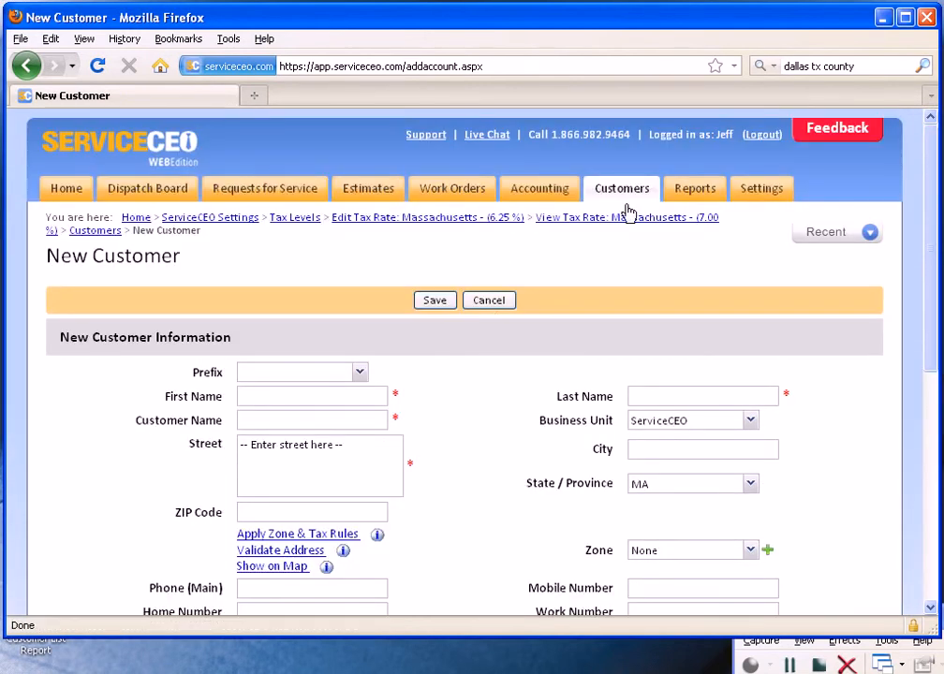
click(626, 197)
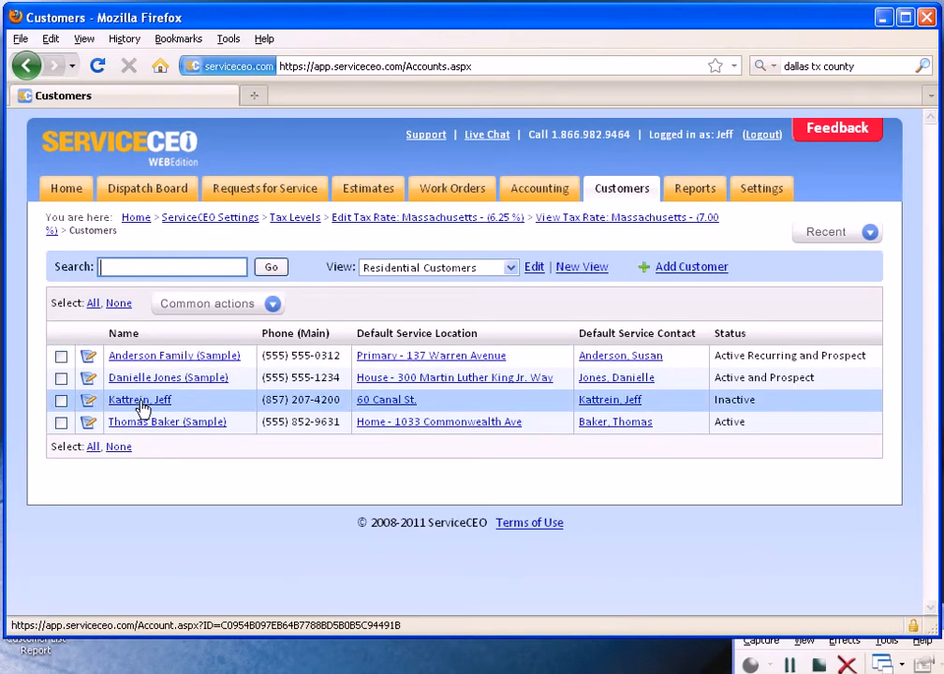
click(182, 365)
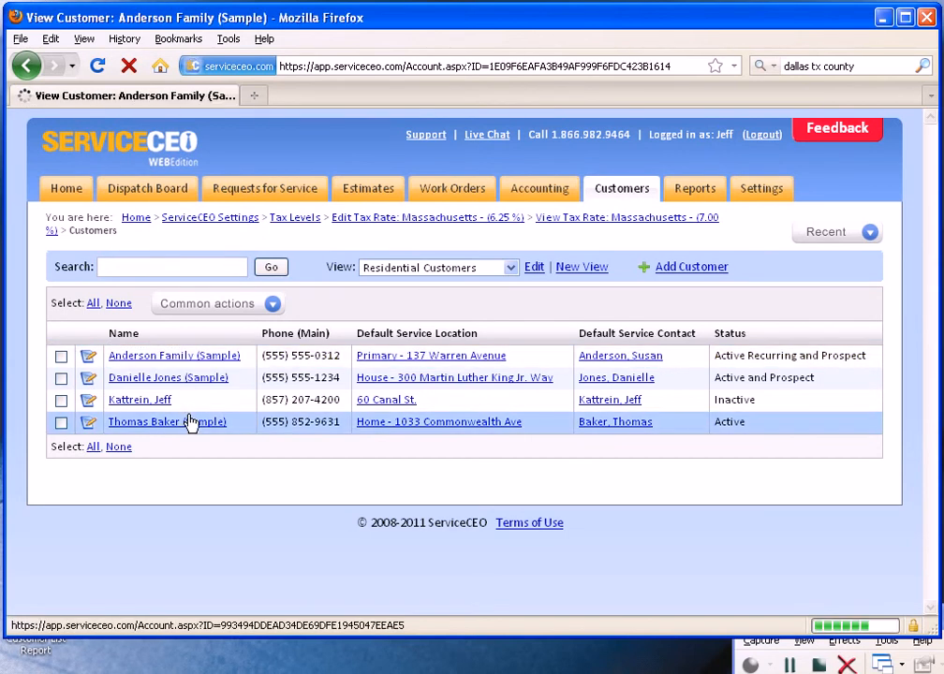
scroll(187, 421, down, 15)
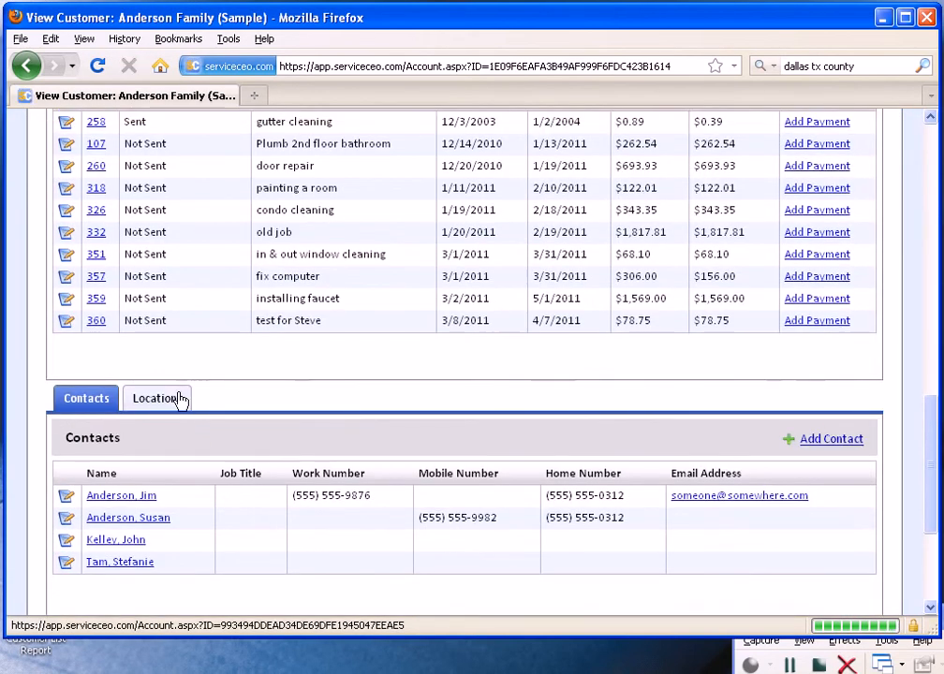
click(182, 401)
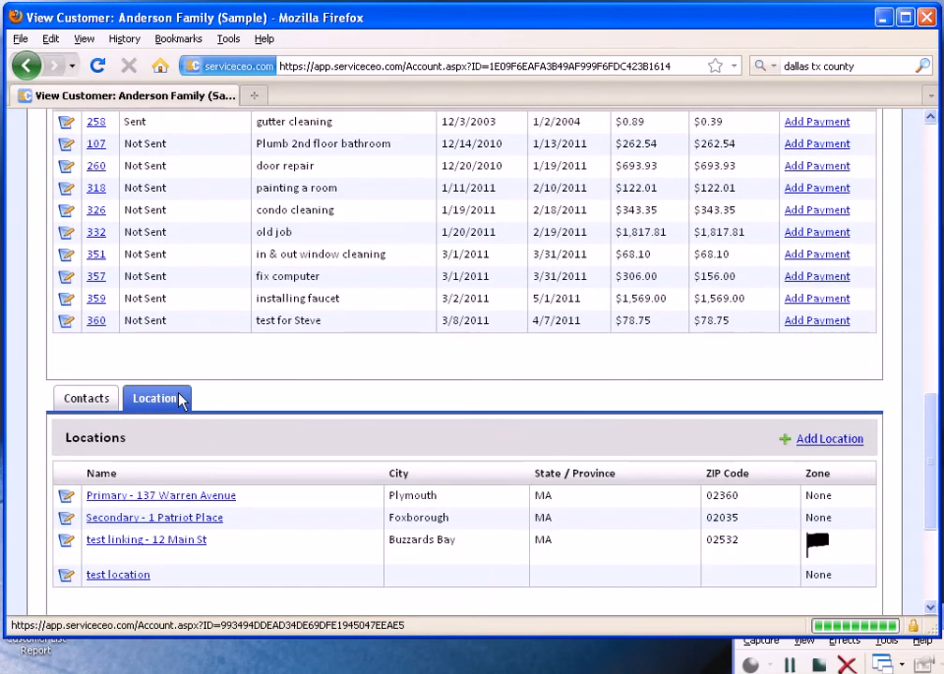
click(64, 504)
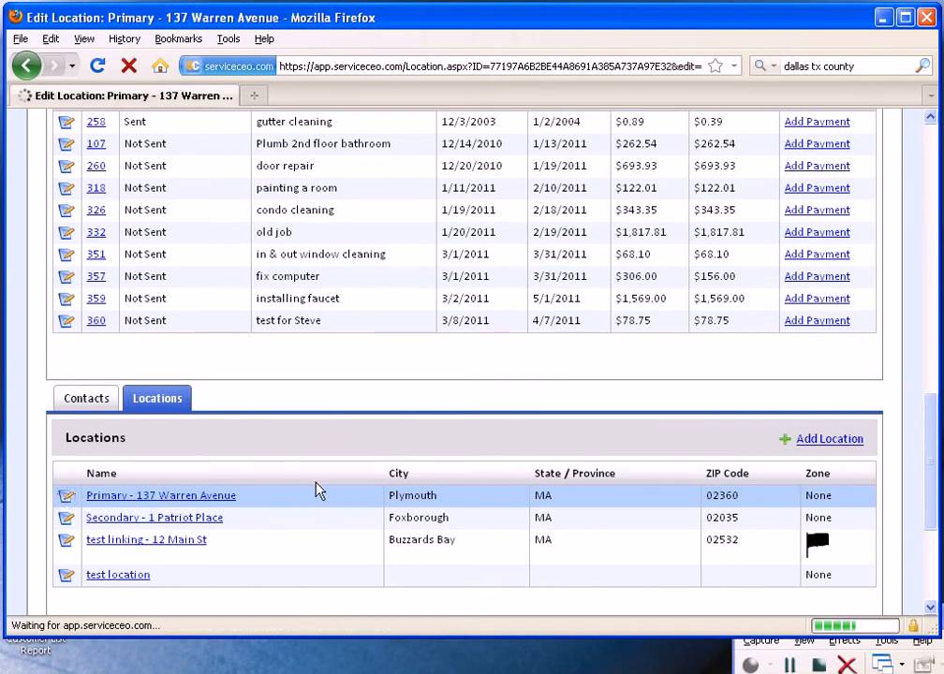
Step: Examine the location's tax rate fields and the options for its City tax without changing the selection
scroll(323, 491, down, 7)
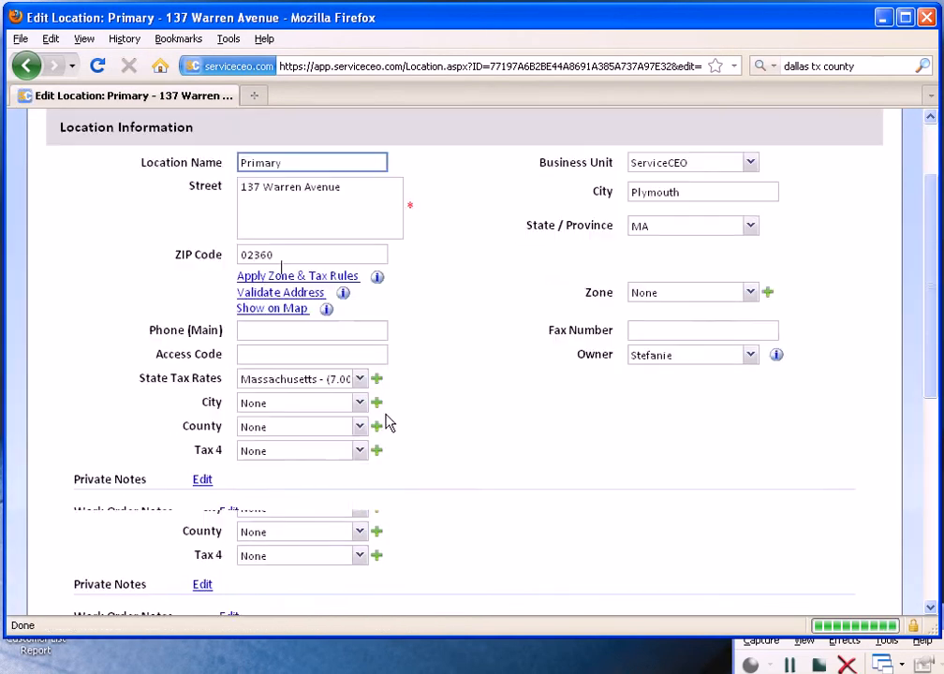
click(297, 405)
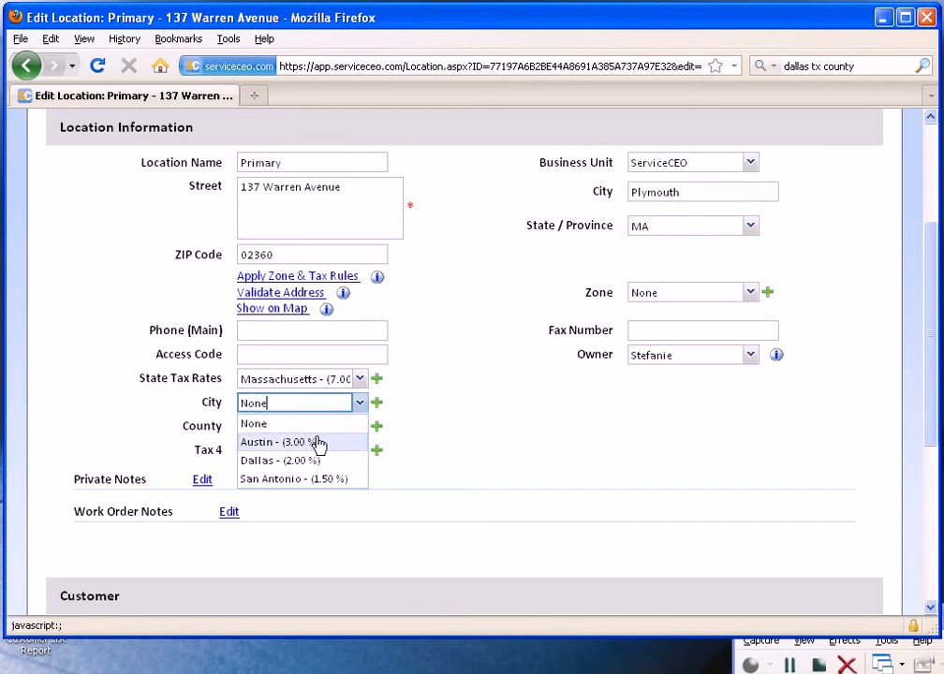
click(449, 408)
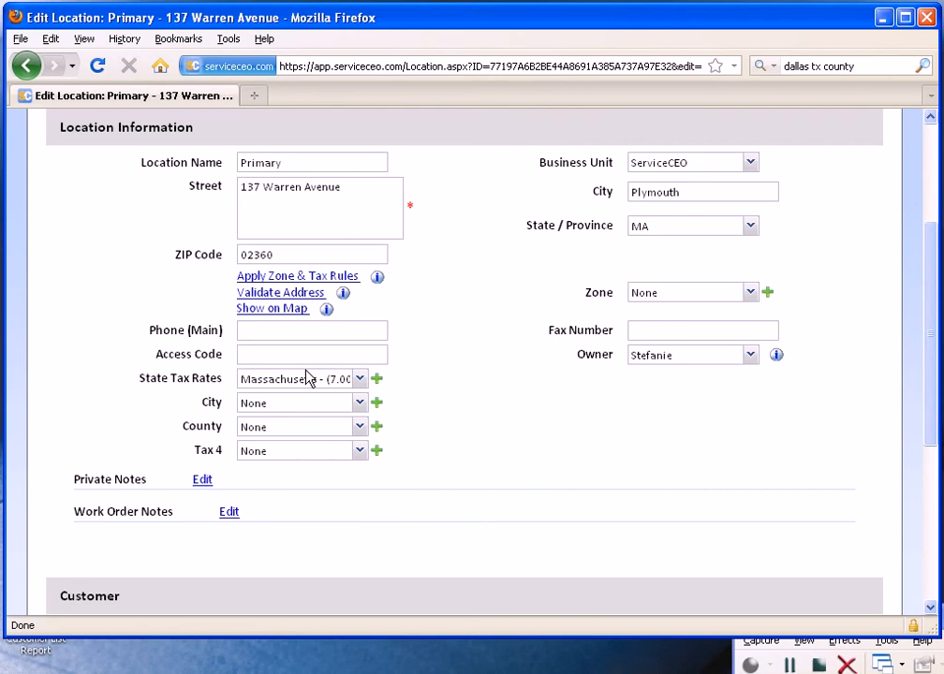
scroll(497, 387, up, 4)
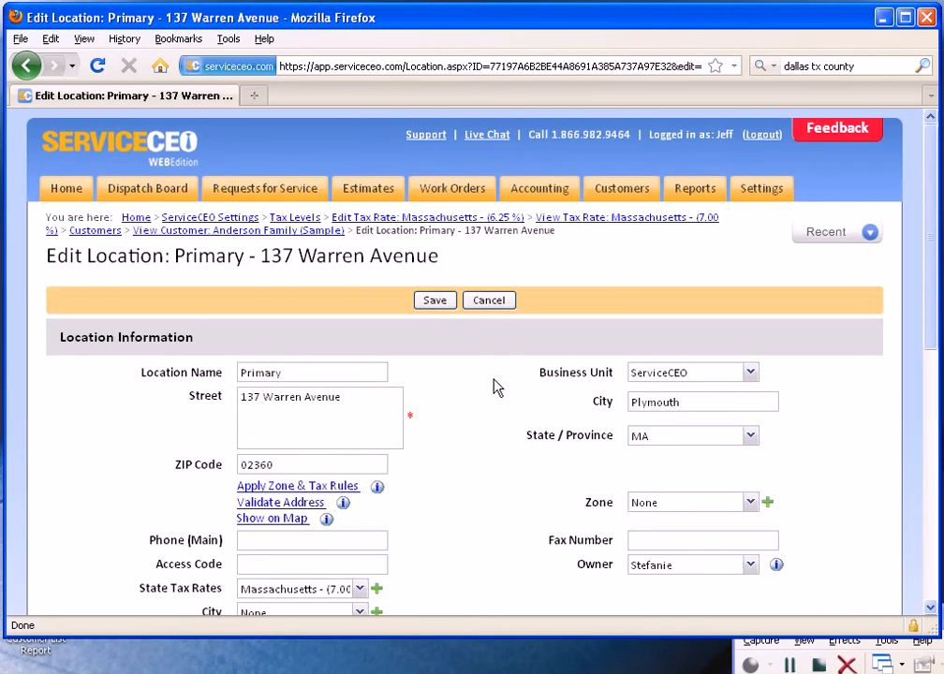